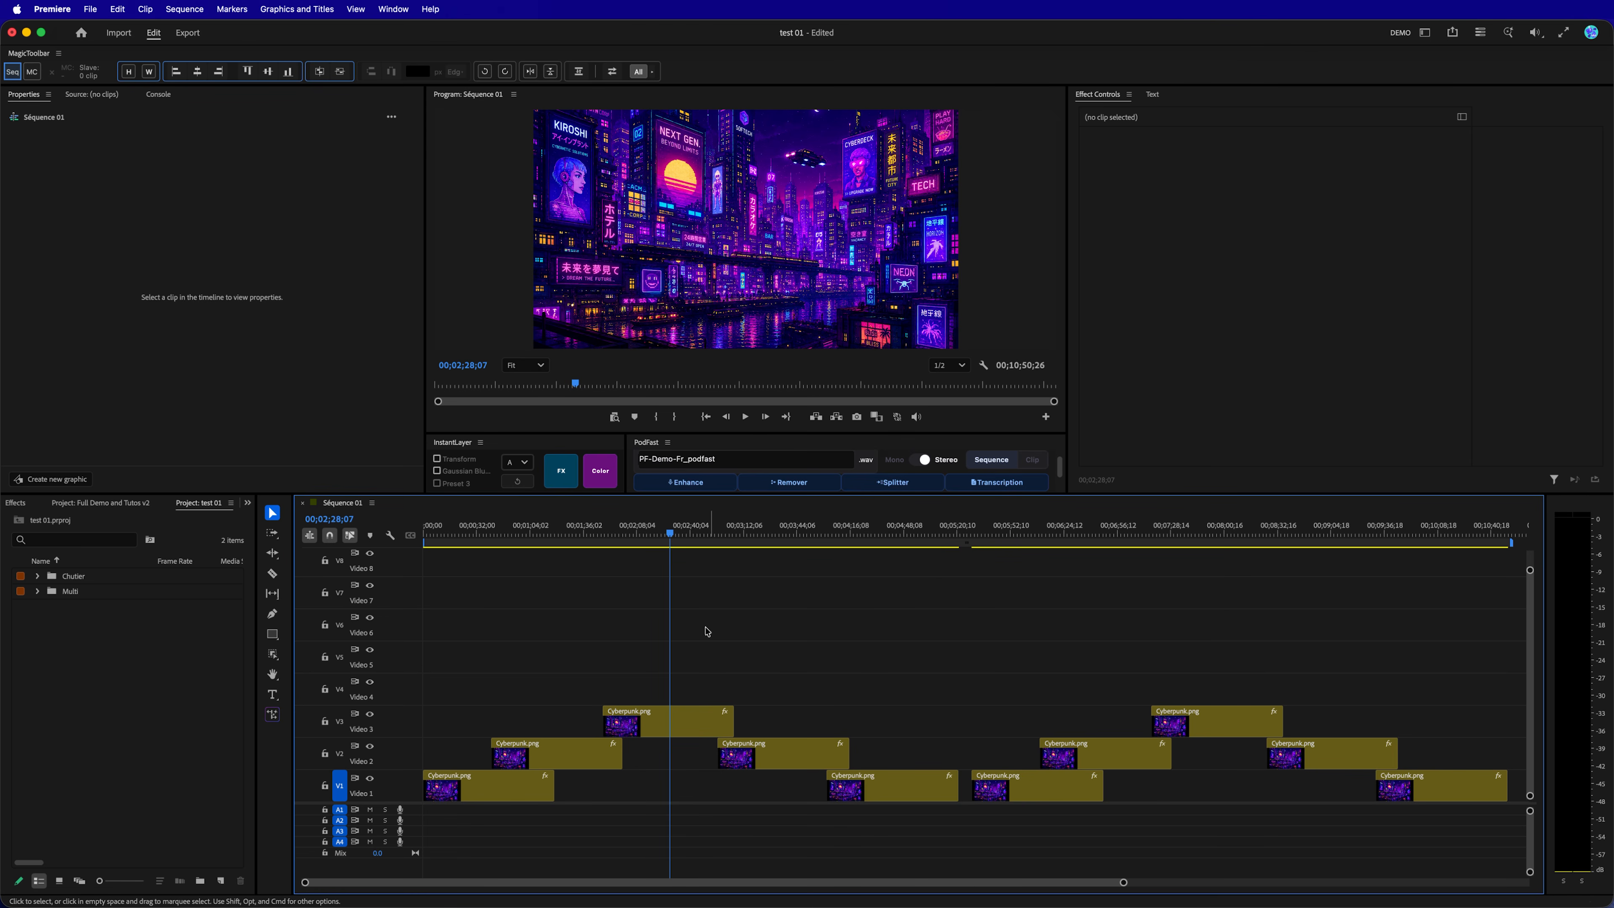
click(544, 443)
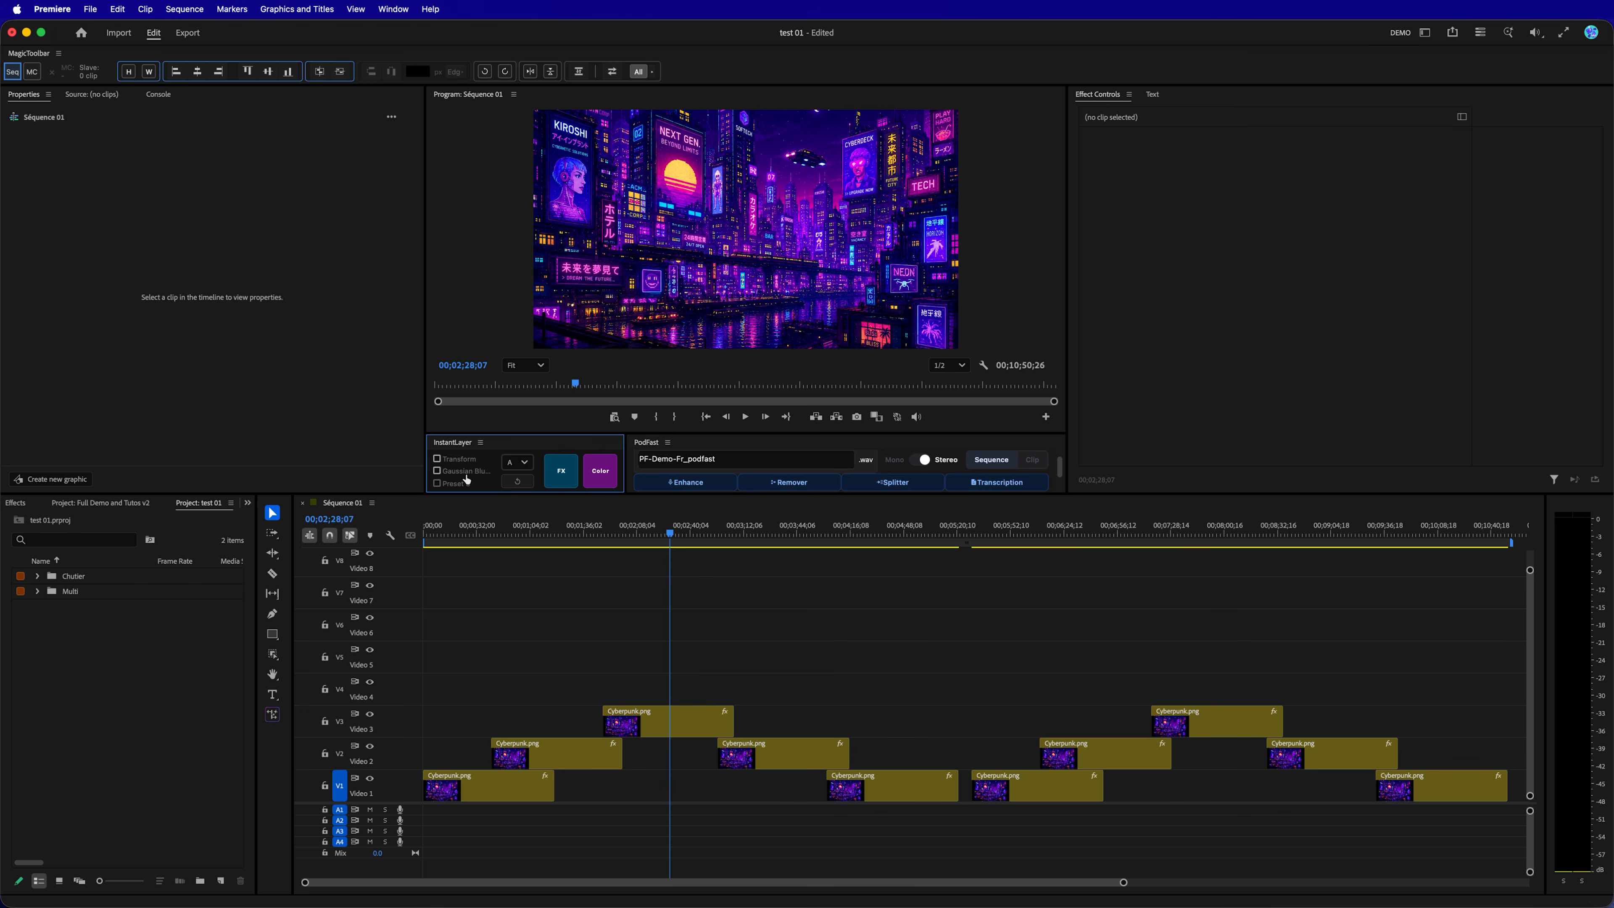
click(523, 463)
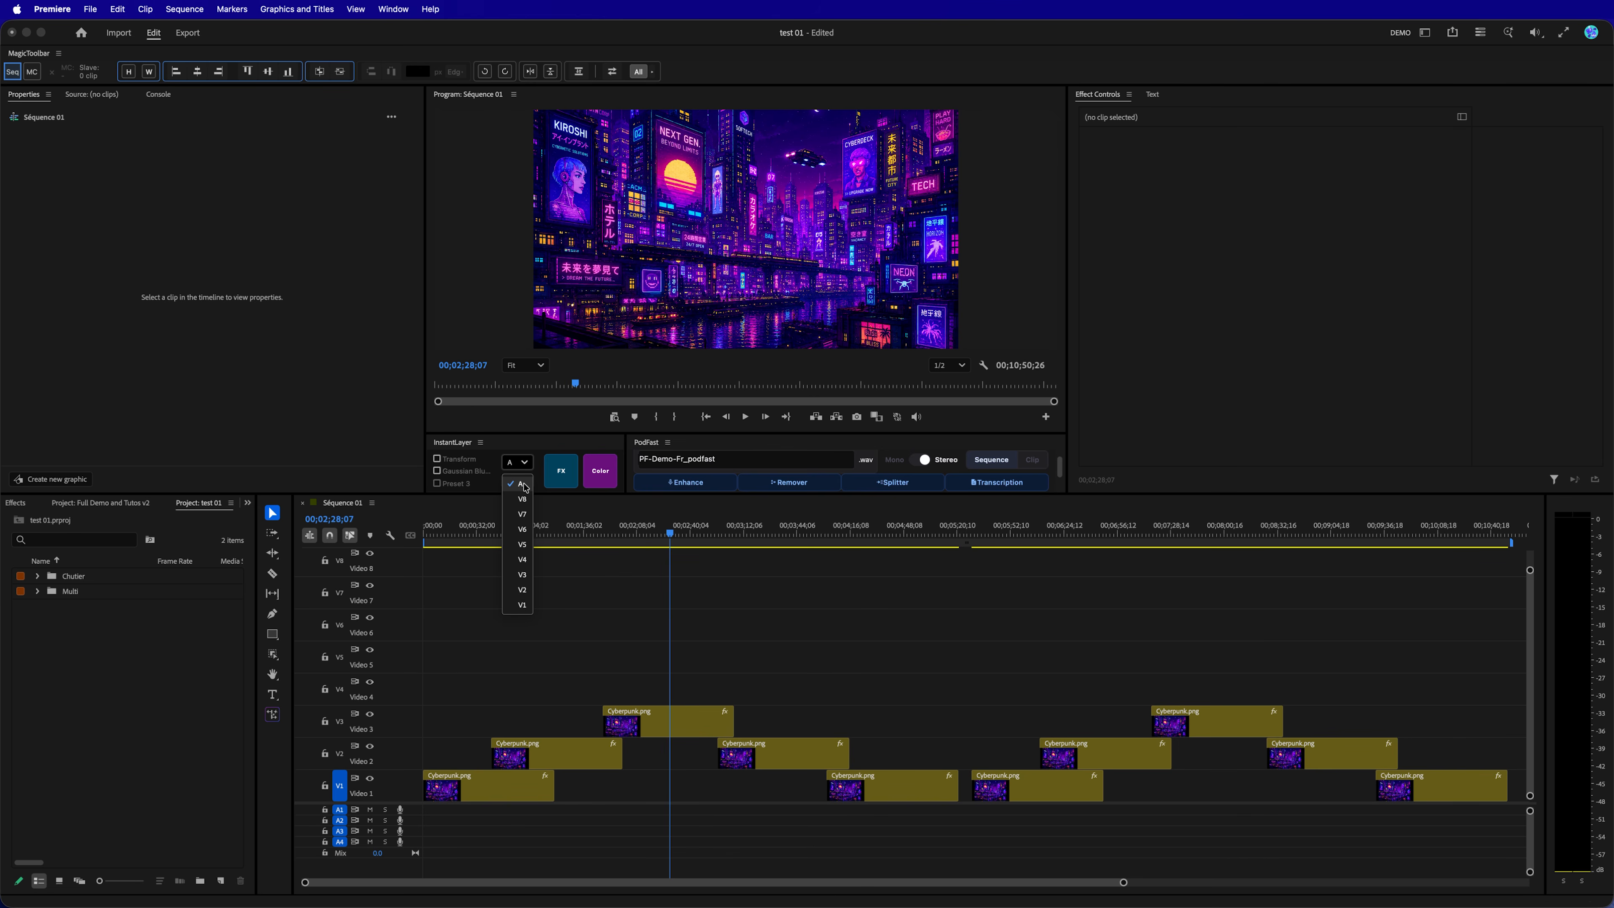
click(525, 464)
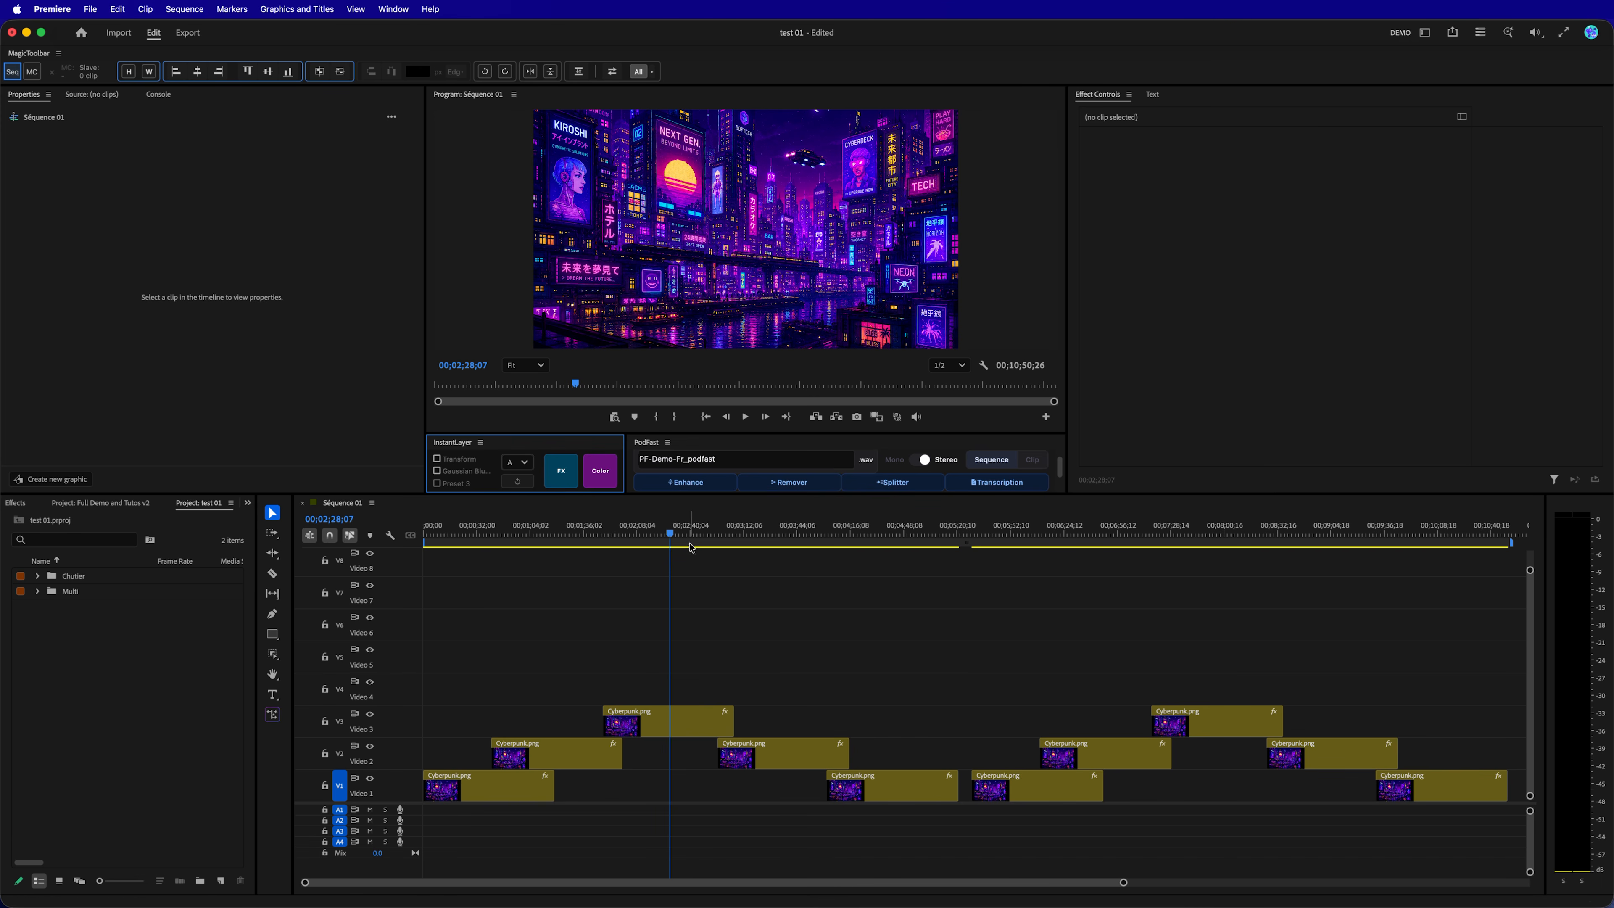
Add an FX adjustment layer with InstantLayer at 00;00;46;25 and expand the FX bin in the project.
drag(671, 533, 501, 544)
click(561, 476)
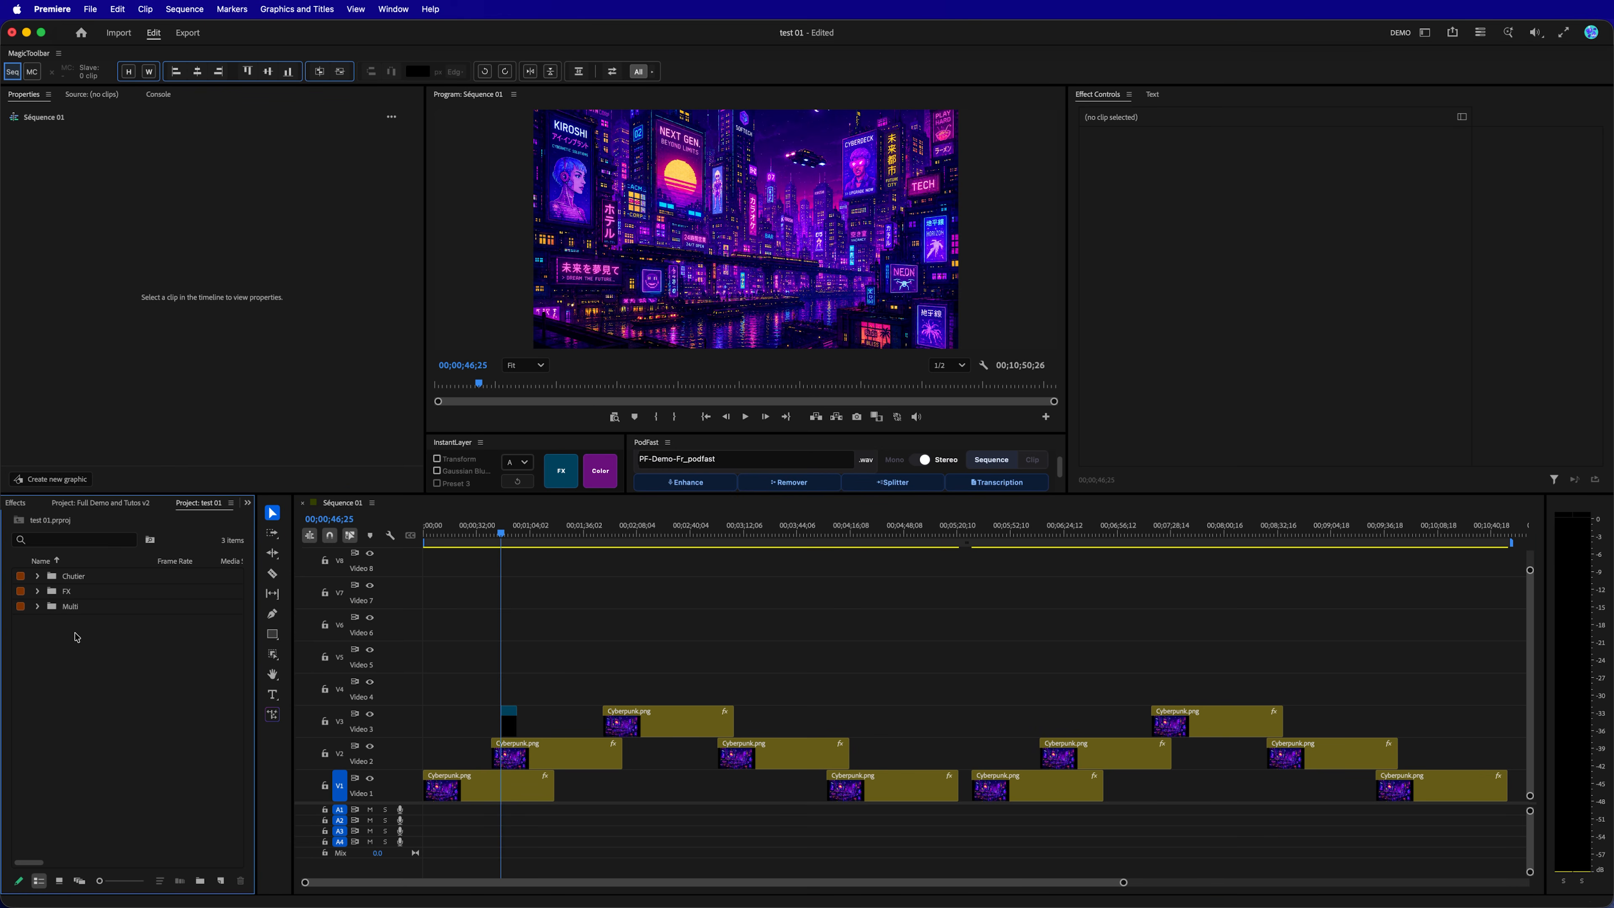
click(37, 591)
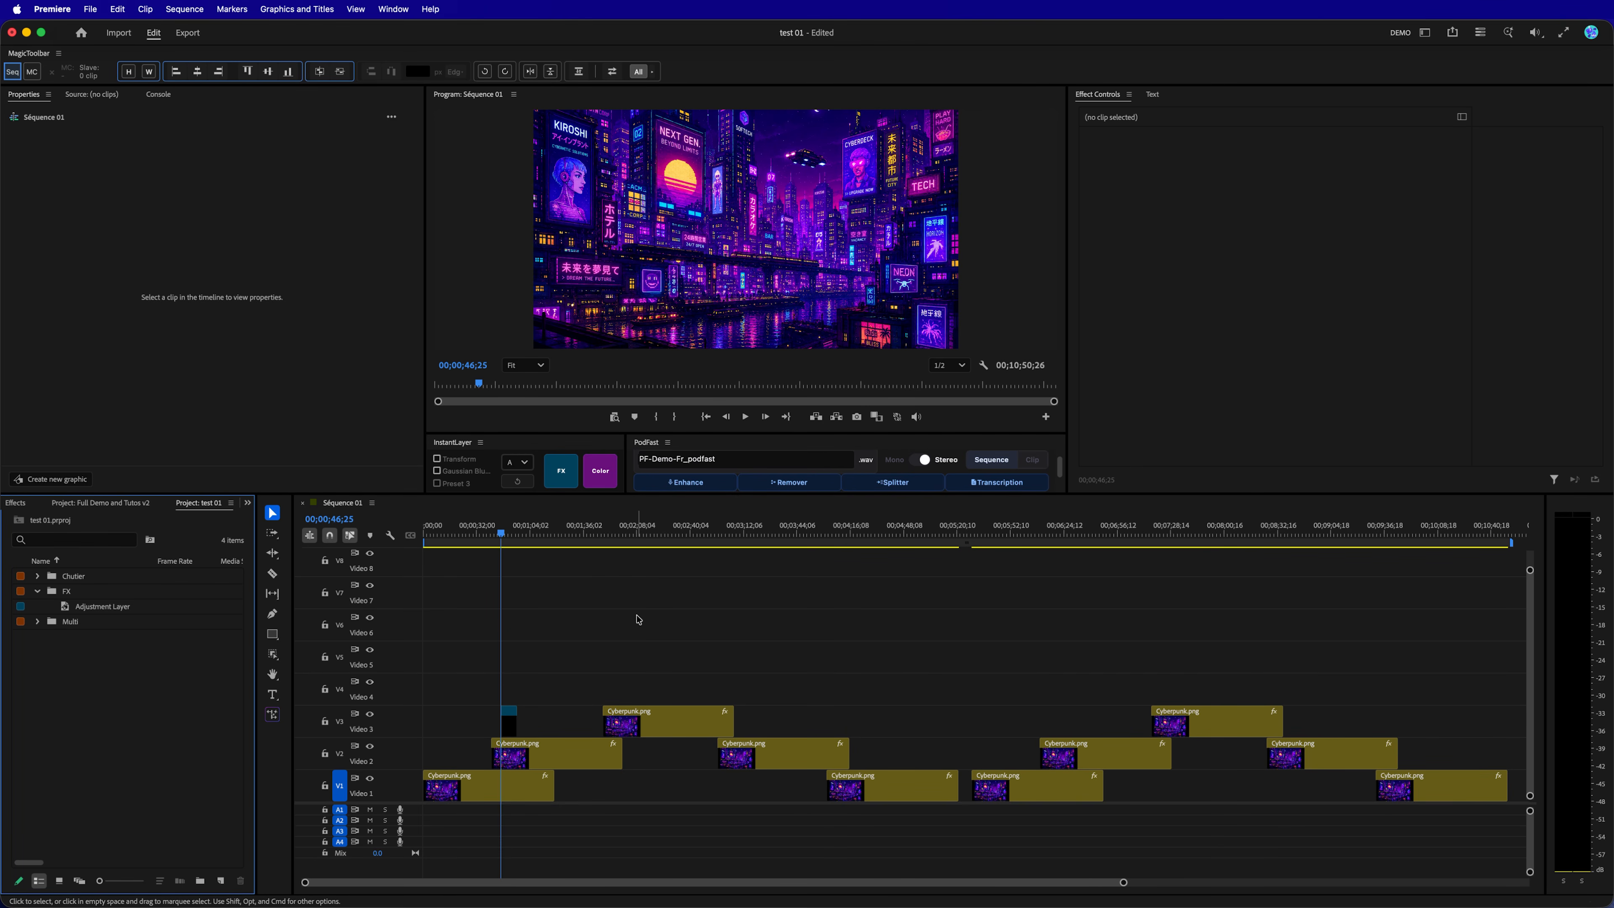
Add one adjustment layer matching the first Video 3 clip and another spanning the selection from the first Video 2 clip to the second Video 1 clip.
click(649, 712)
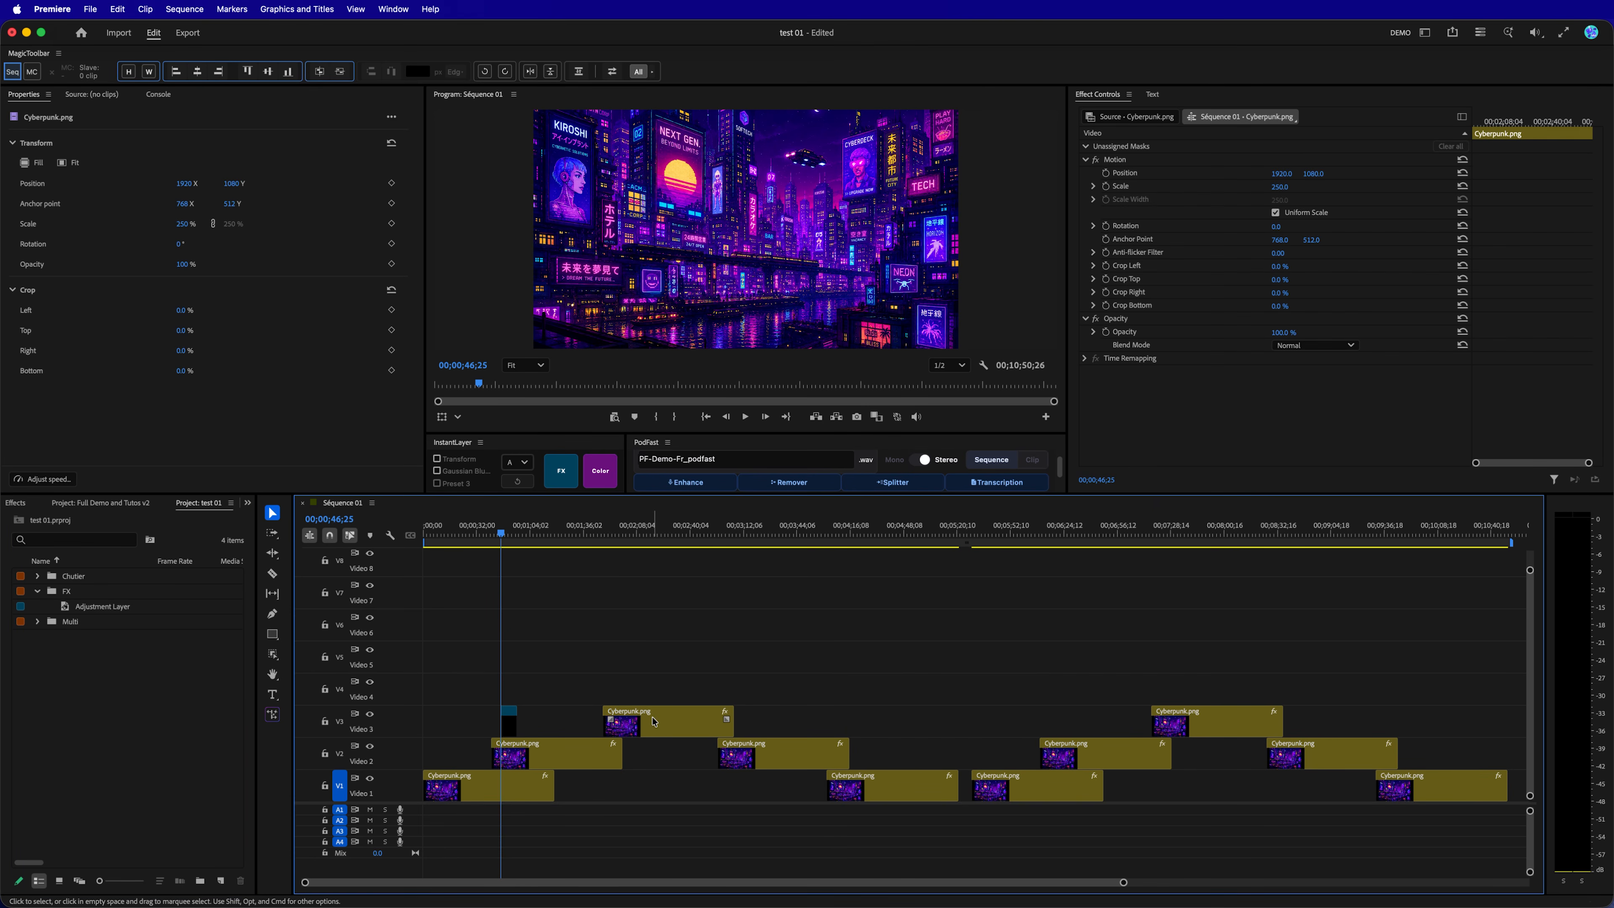
click(560, 483)
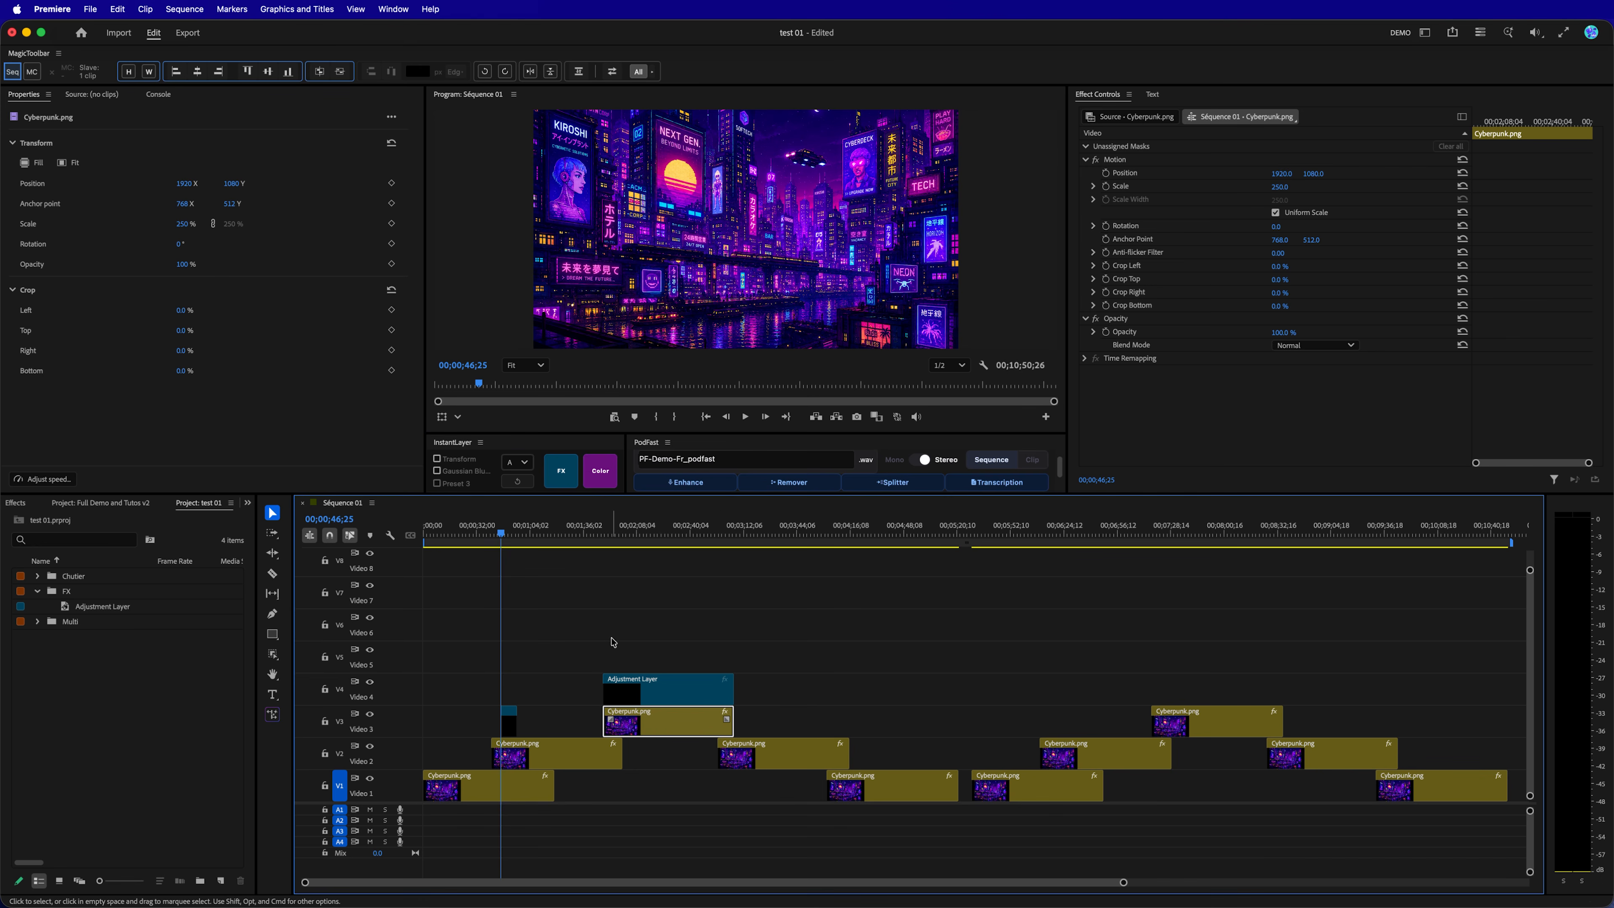
drag(612, 642, 903, 795)
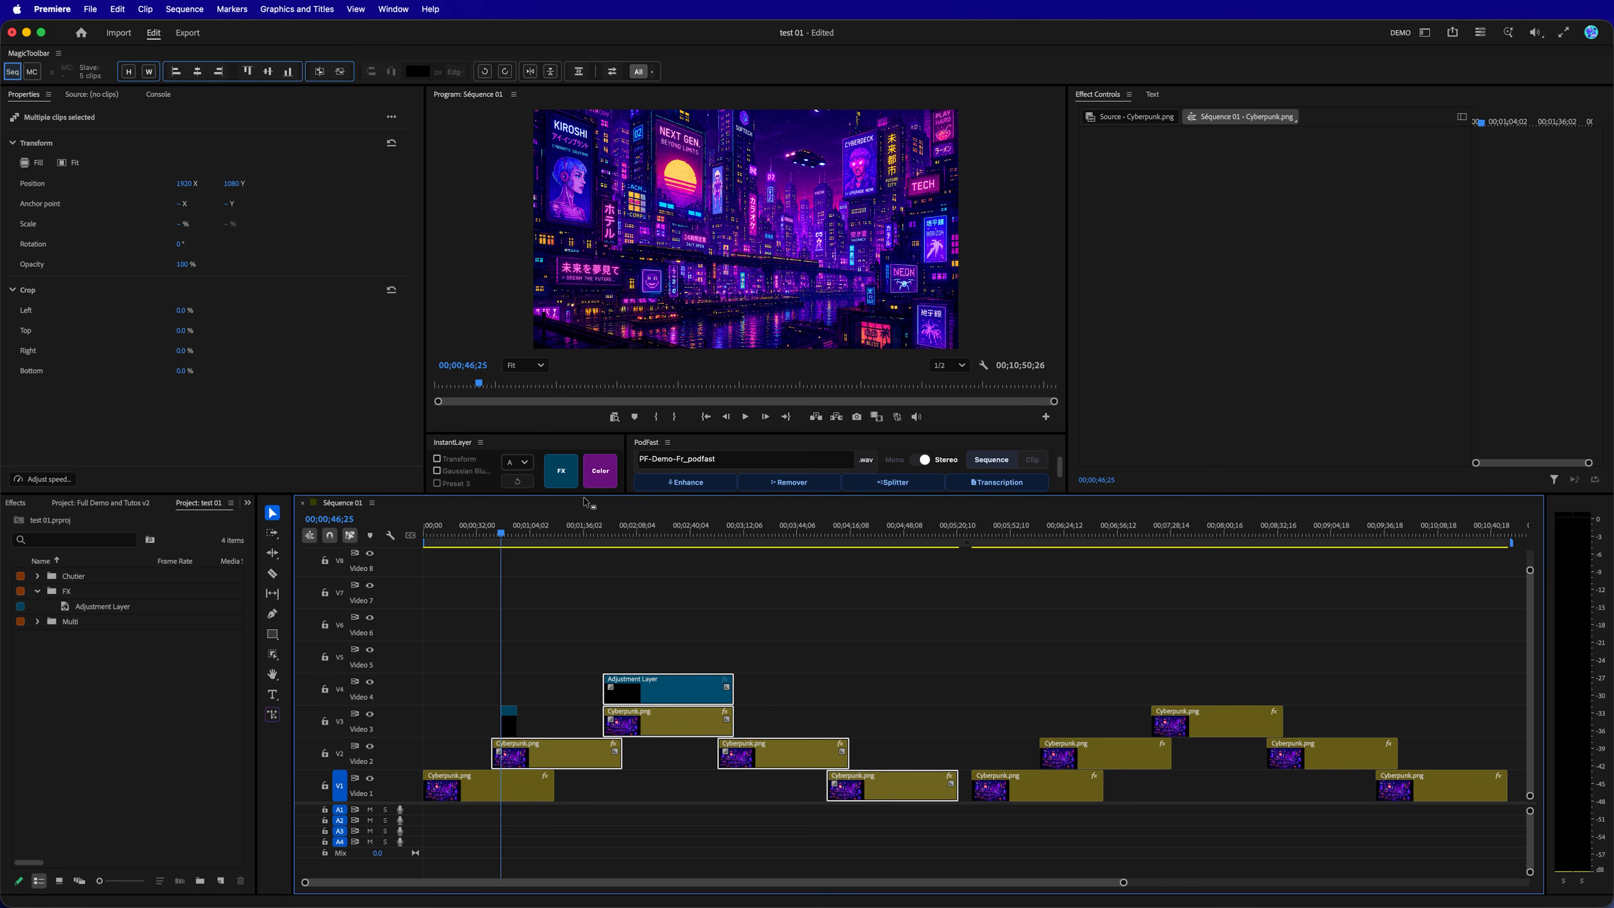
click(561, 473)
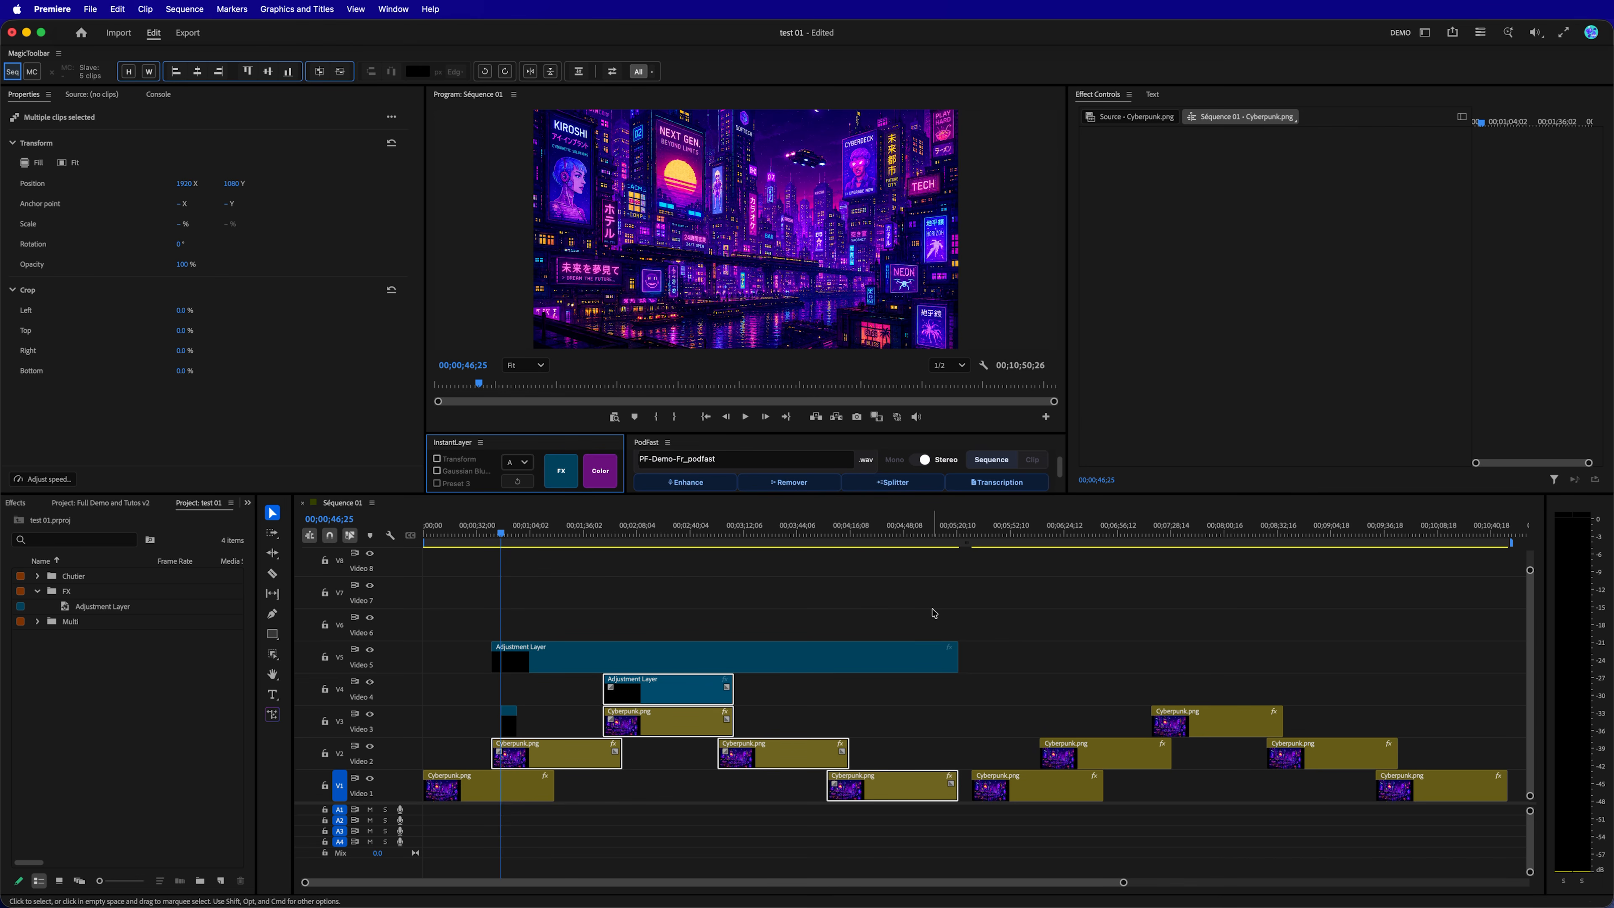
Set the InstantLayer target track to V7 and add FX adjustment layers at three playhead positions.
click(516, 462)
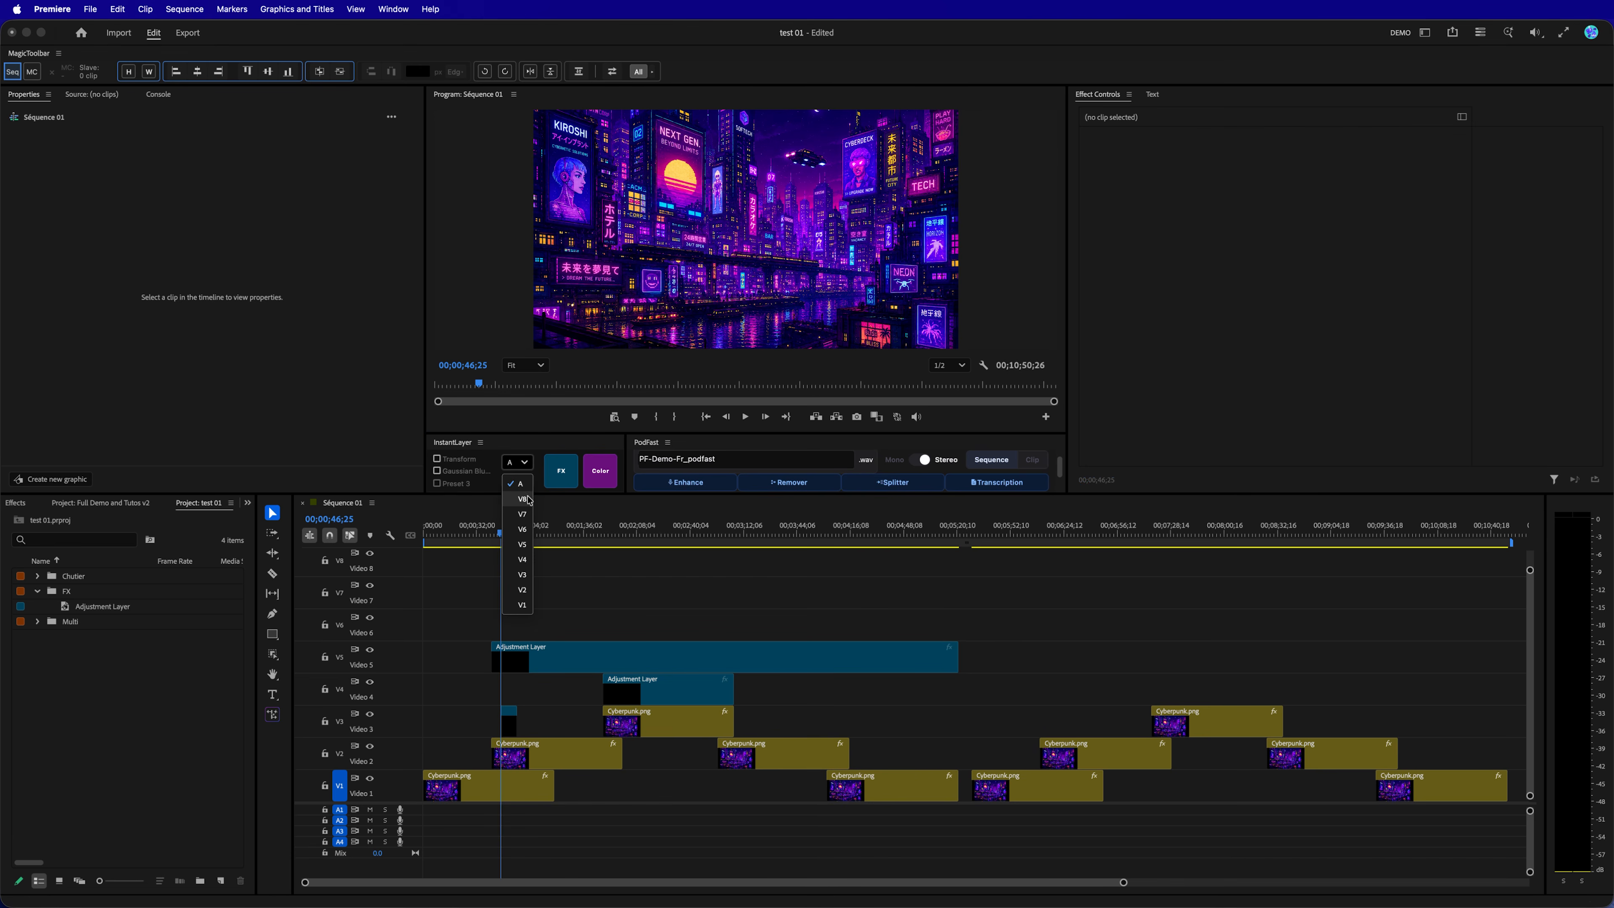
click(523, 514)
click(561, 471)
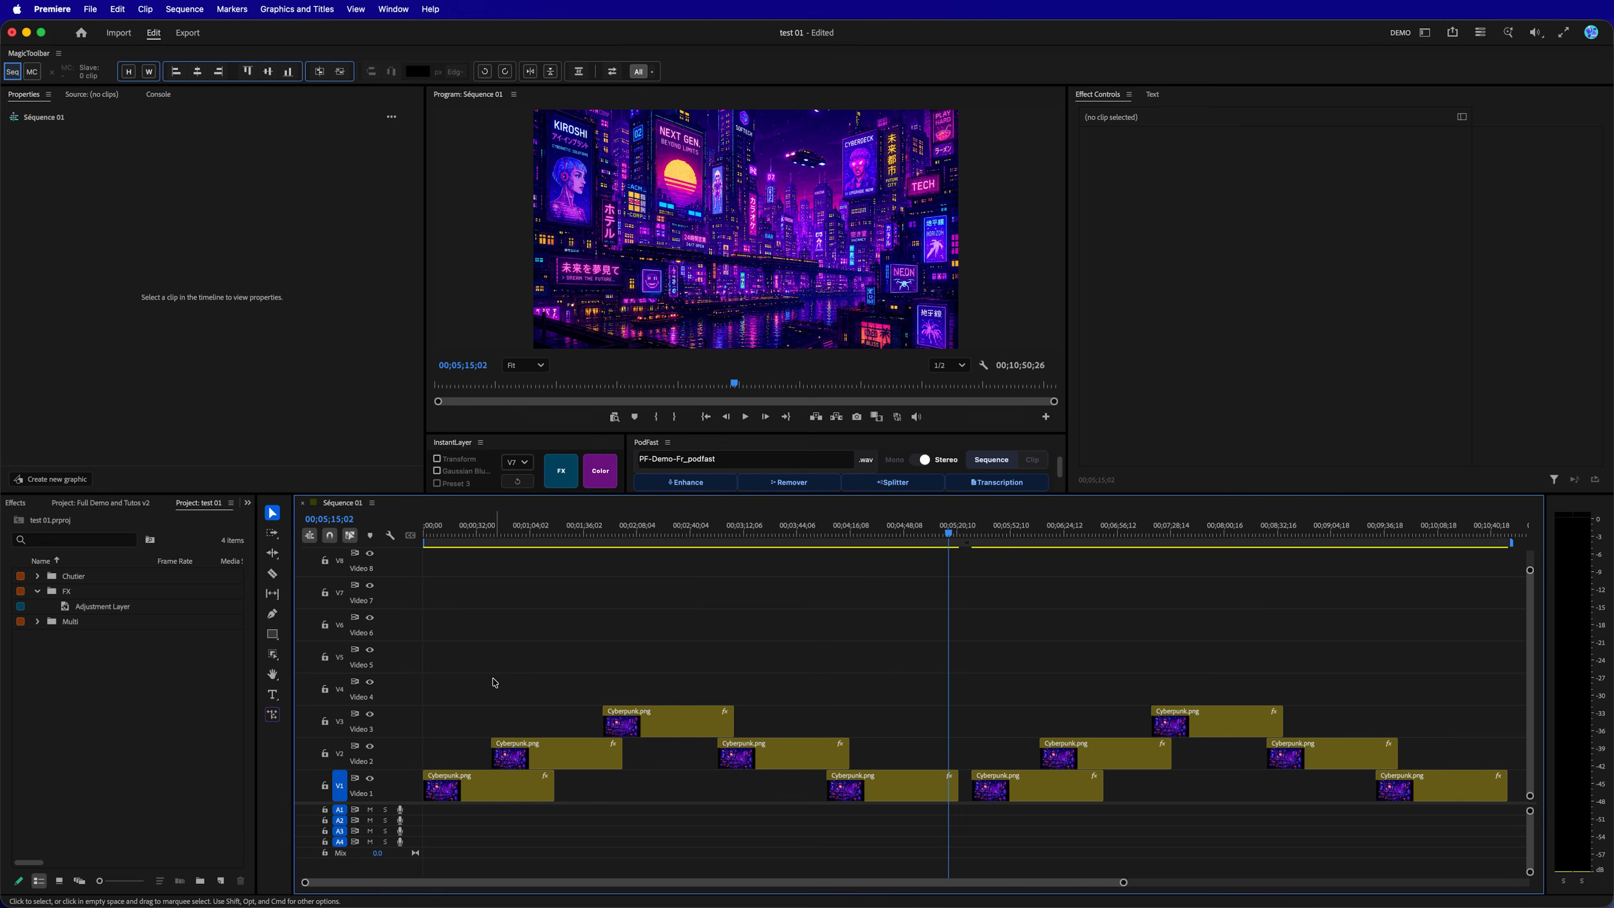
With the target track set to A, add individual adjustment layers aligned on Video 4 over the first five clips, and undo them.
drag(469, 677, 879, 801)
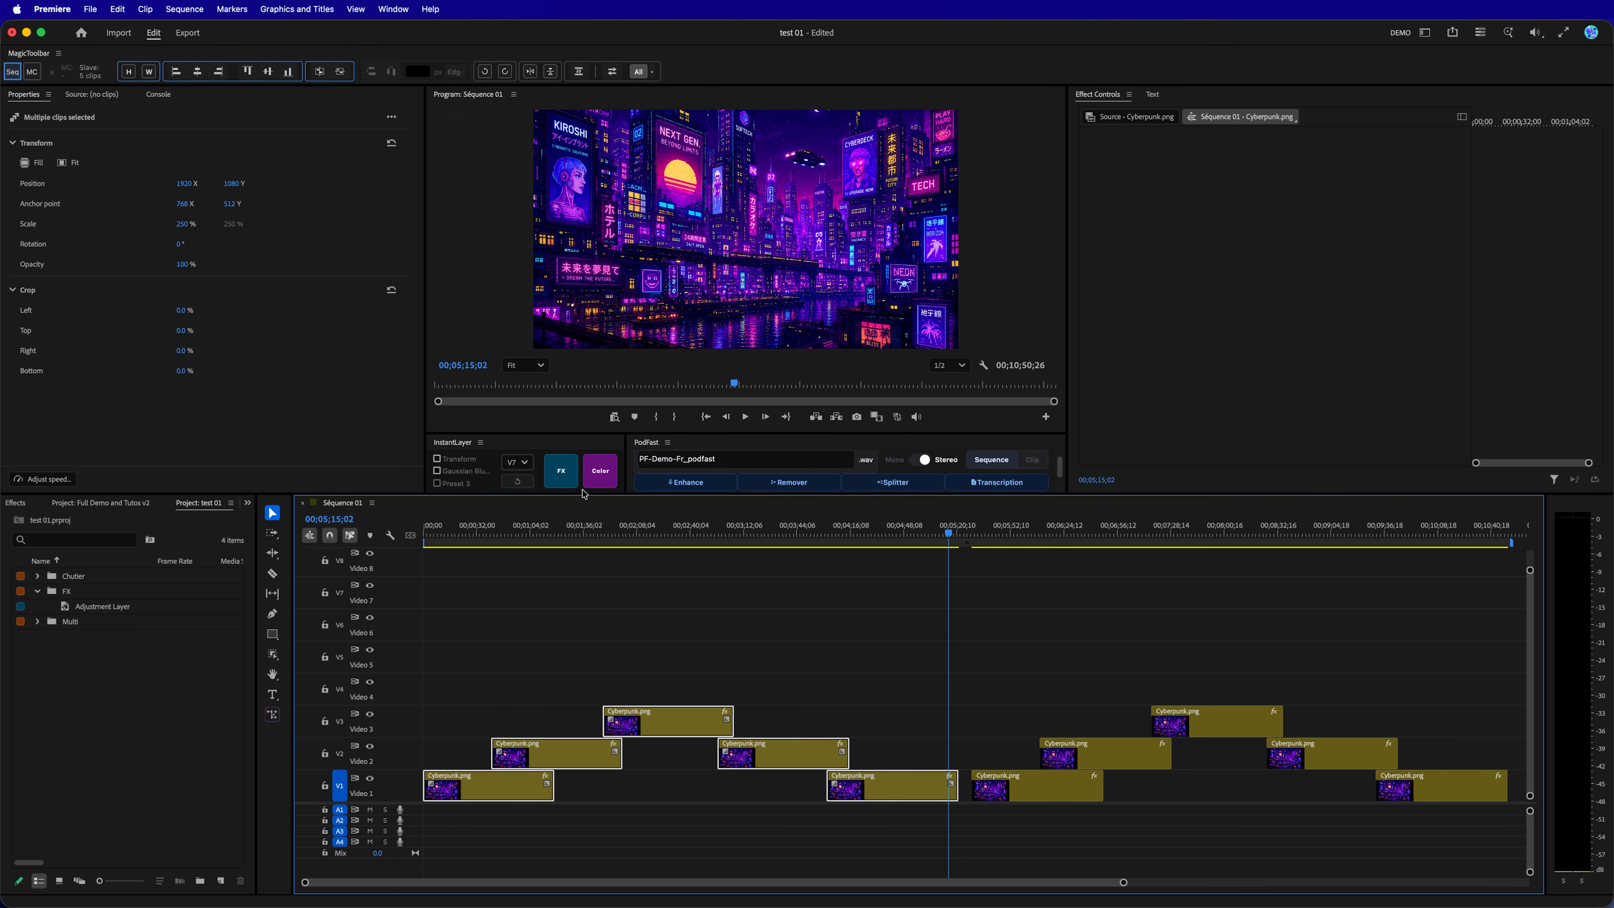
click(527, 463)
click(525, 488)
click(574, 484)
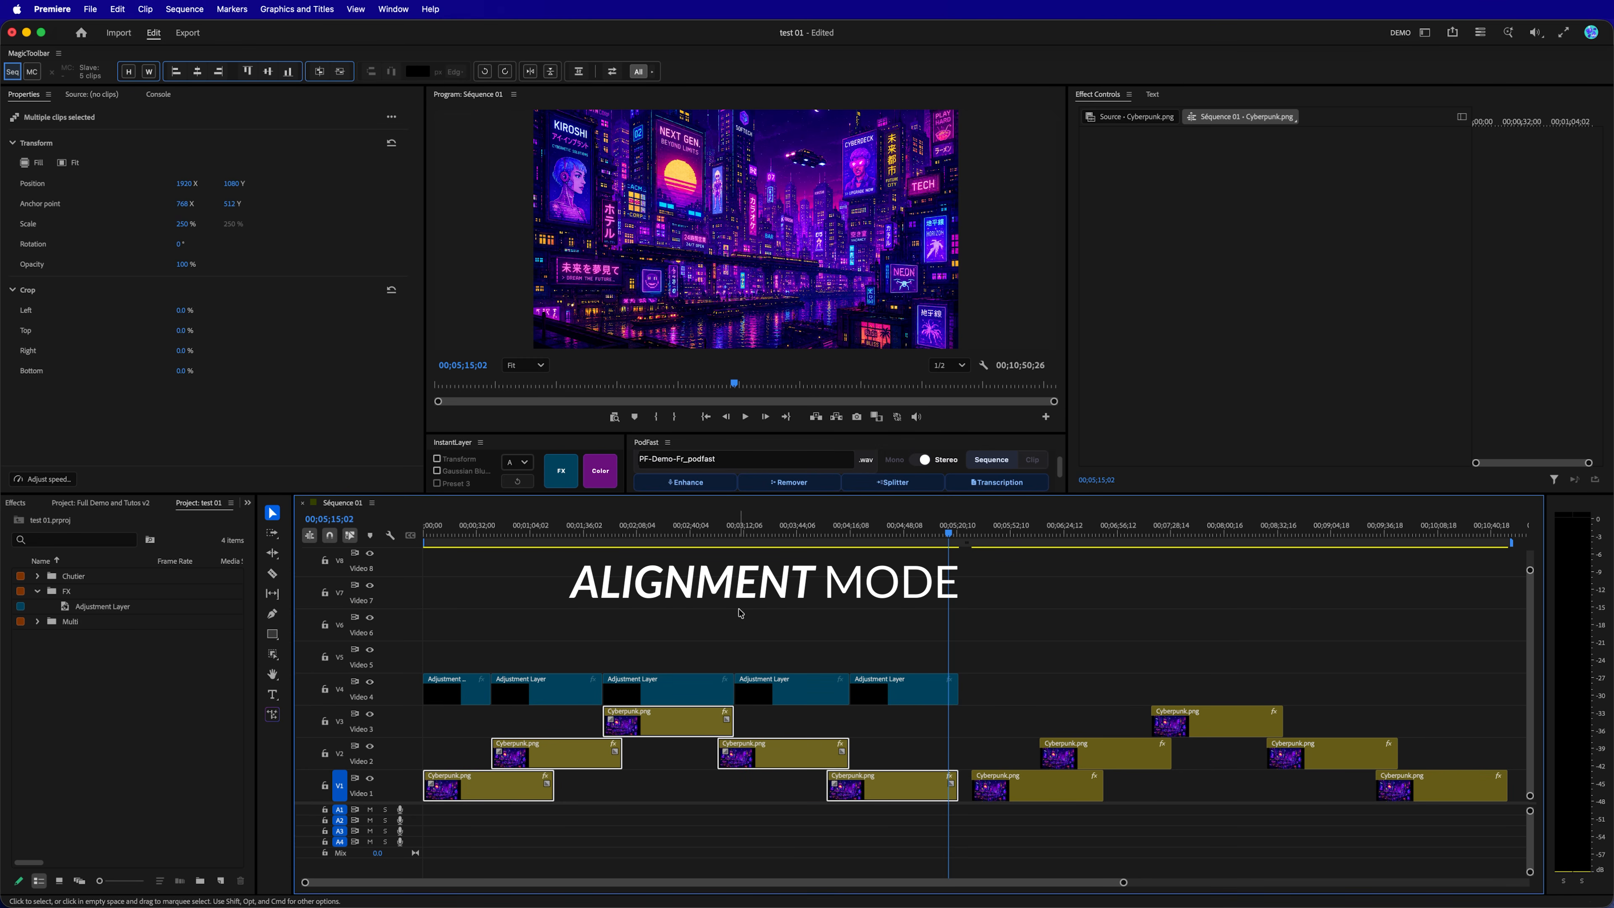
key(super+z)
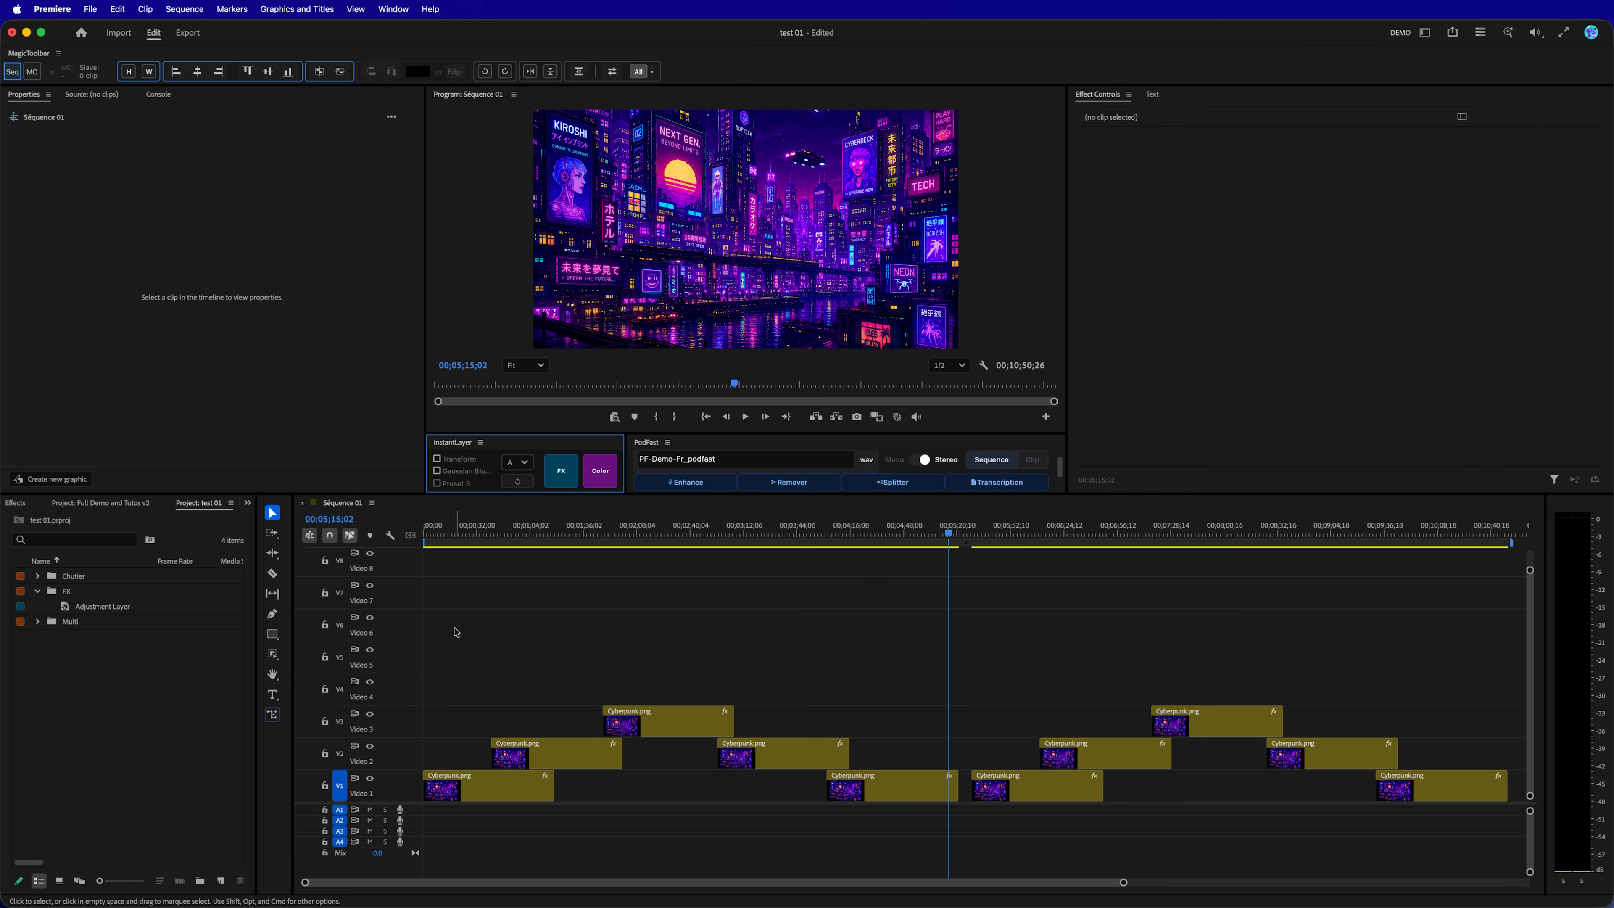
Add individual adjustment layers in cascade placement directly above each of the first five clips, and undo them.
drag(444, 623, 876, 801)
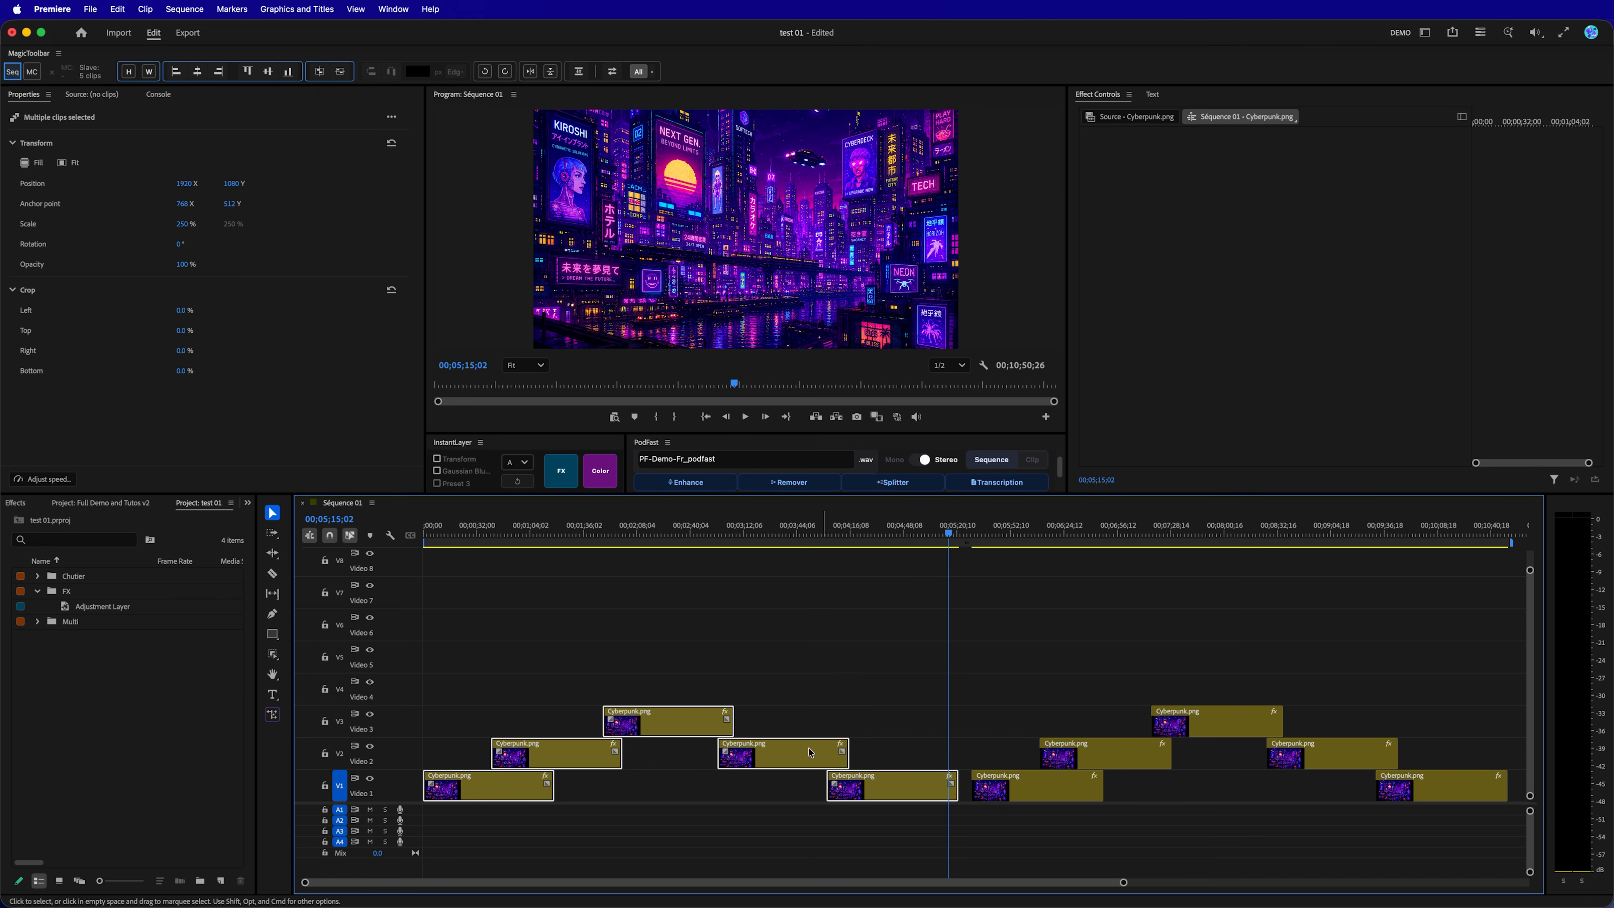
click(561, 471)
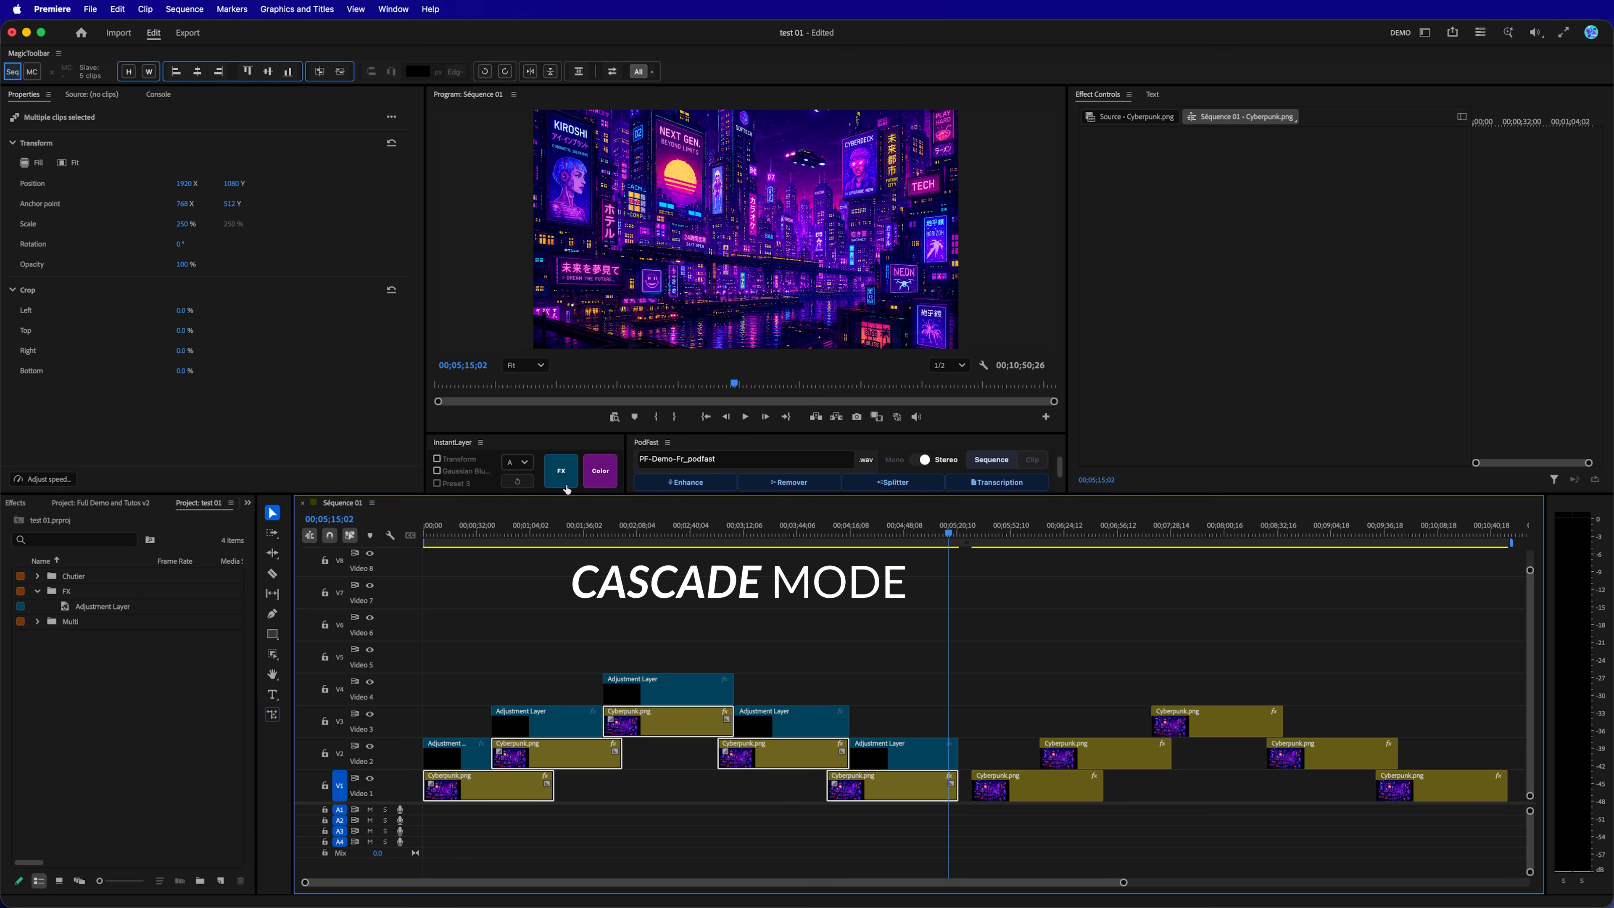
key(super+z)
Add short adjustment layers at the cuts between the first five clips, once in Alignment Mode and once in Cascade Mode.
click(436, 653)
drag(436, 653, 889, 814)
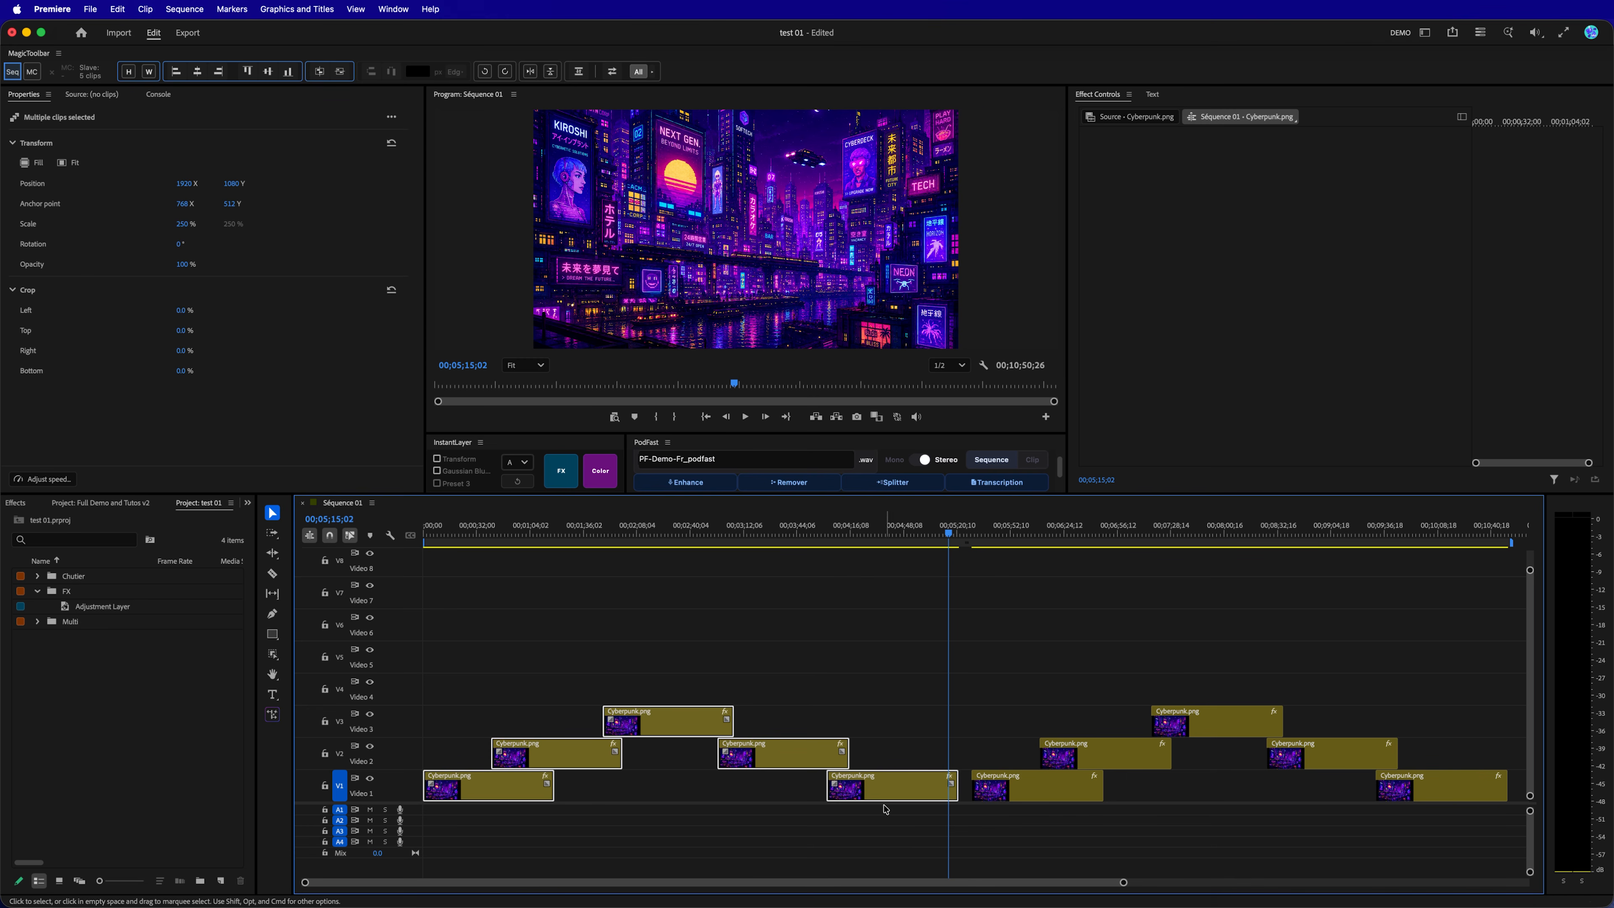
click(561, 471)
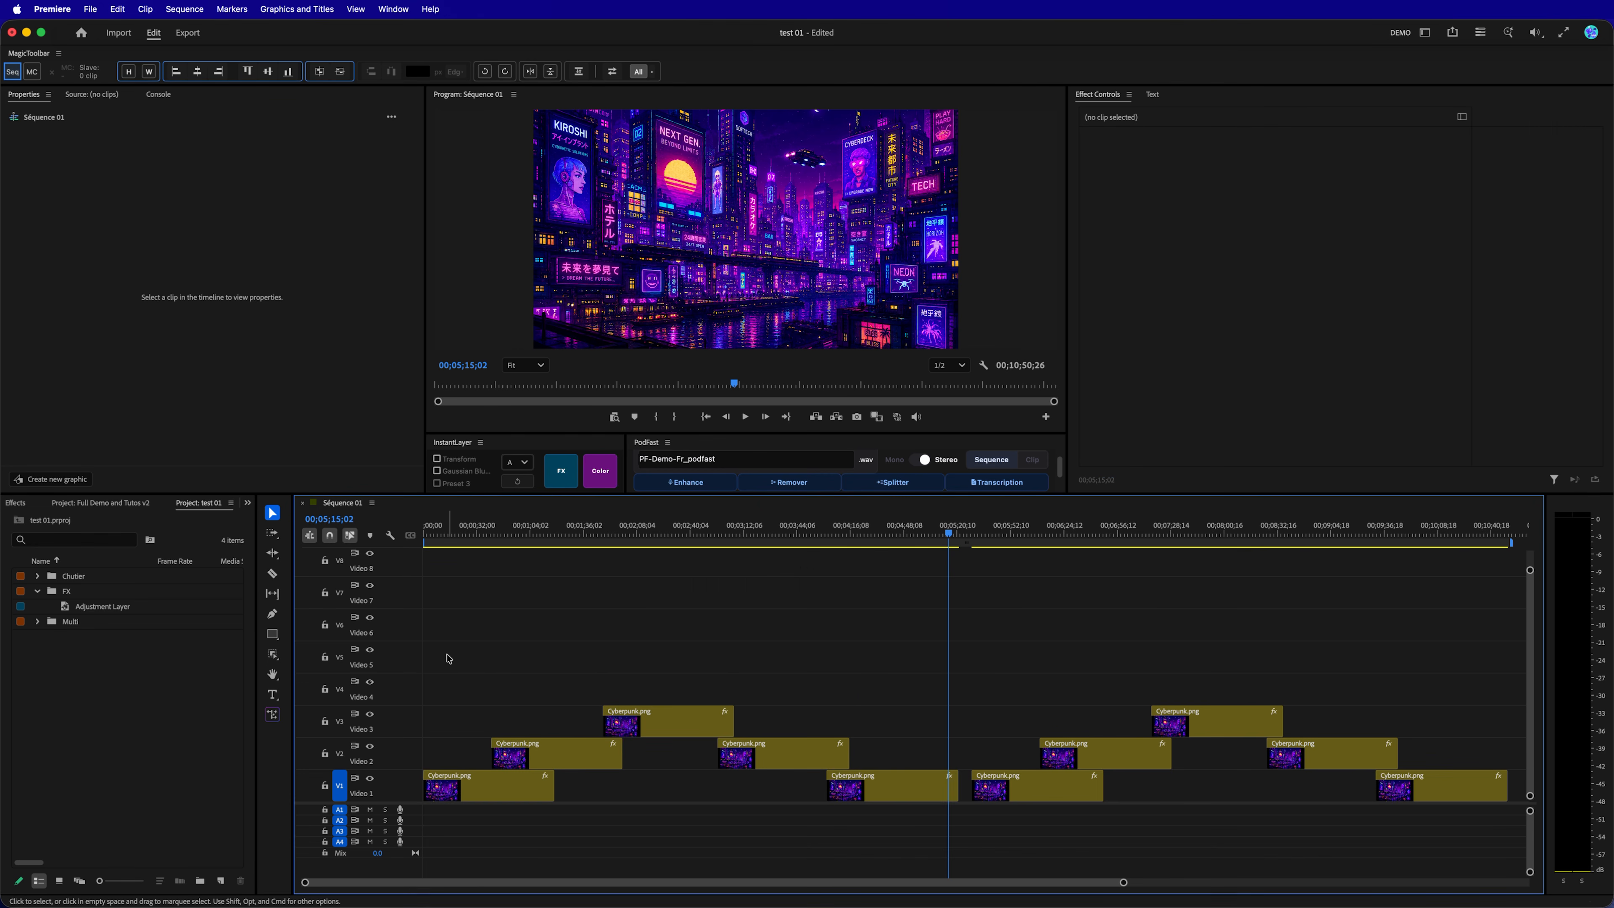
drag(446, 654, 889, 806)
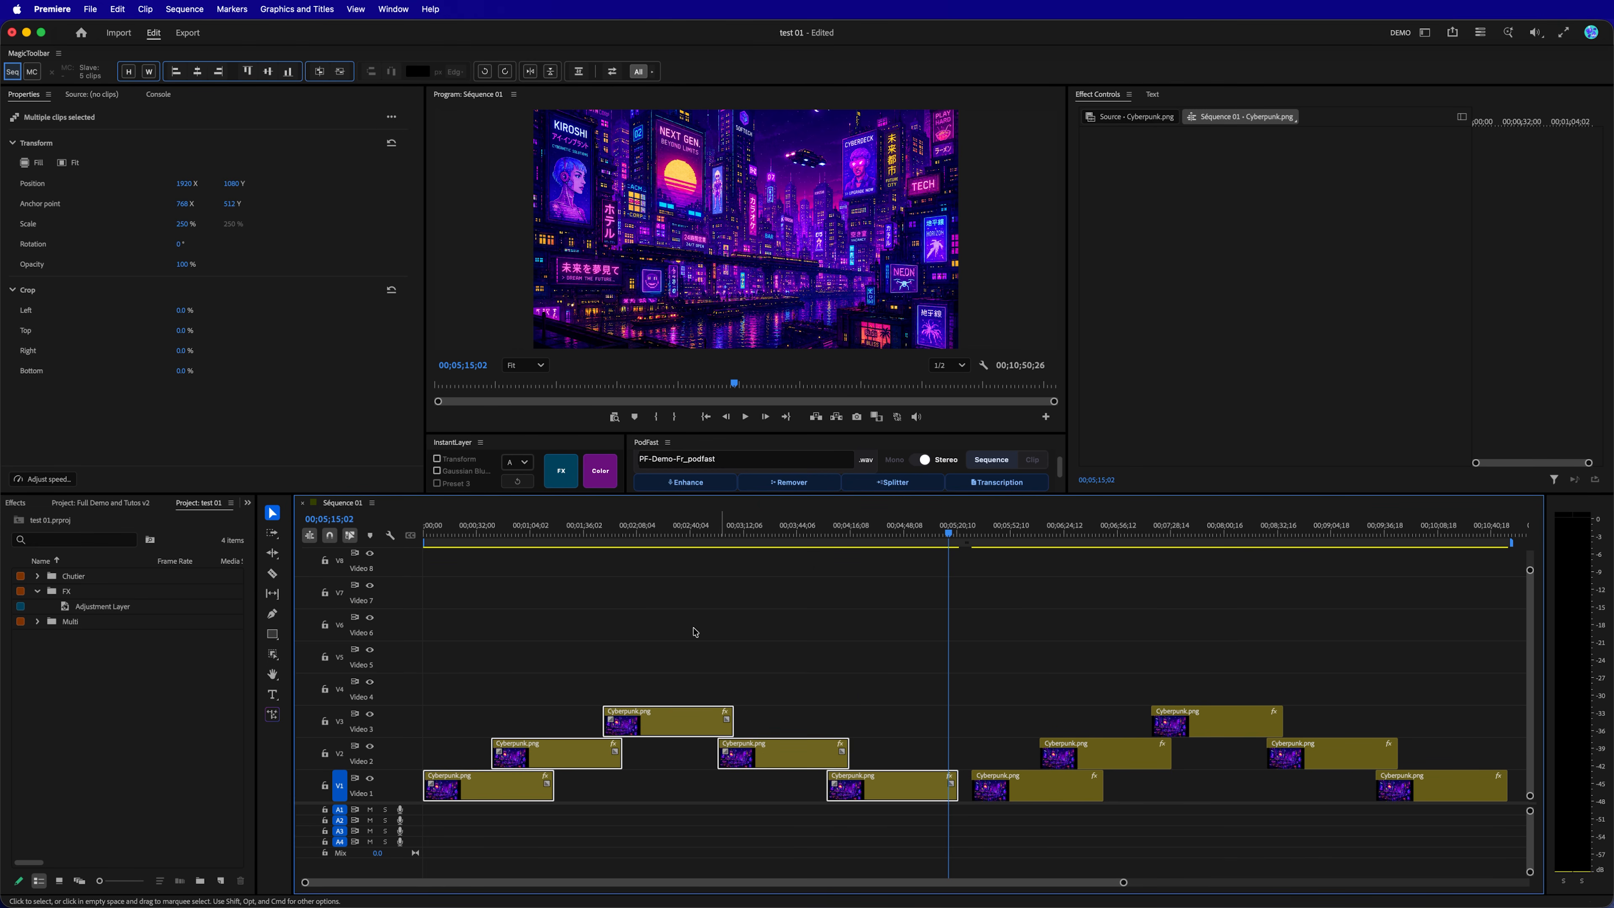
click(556, 480)
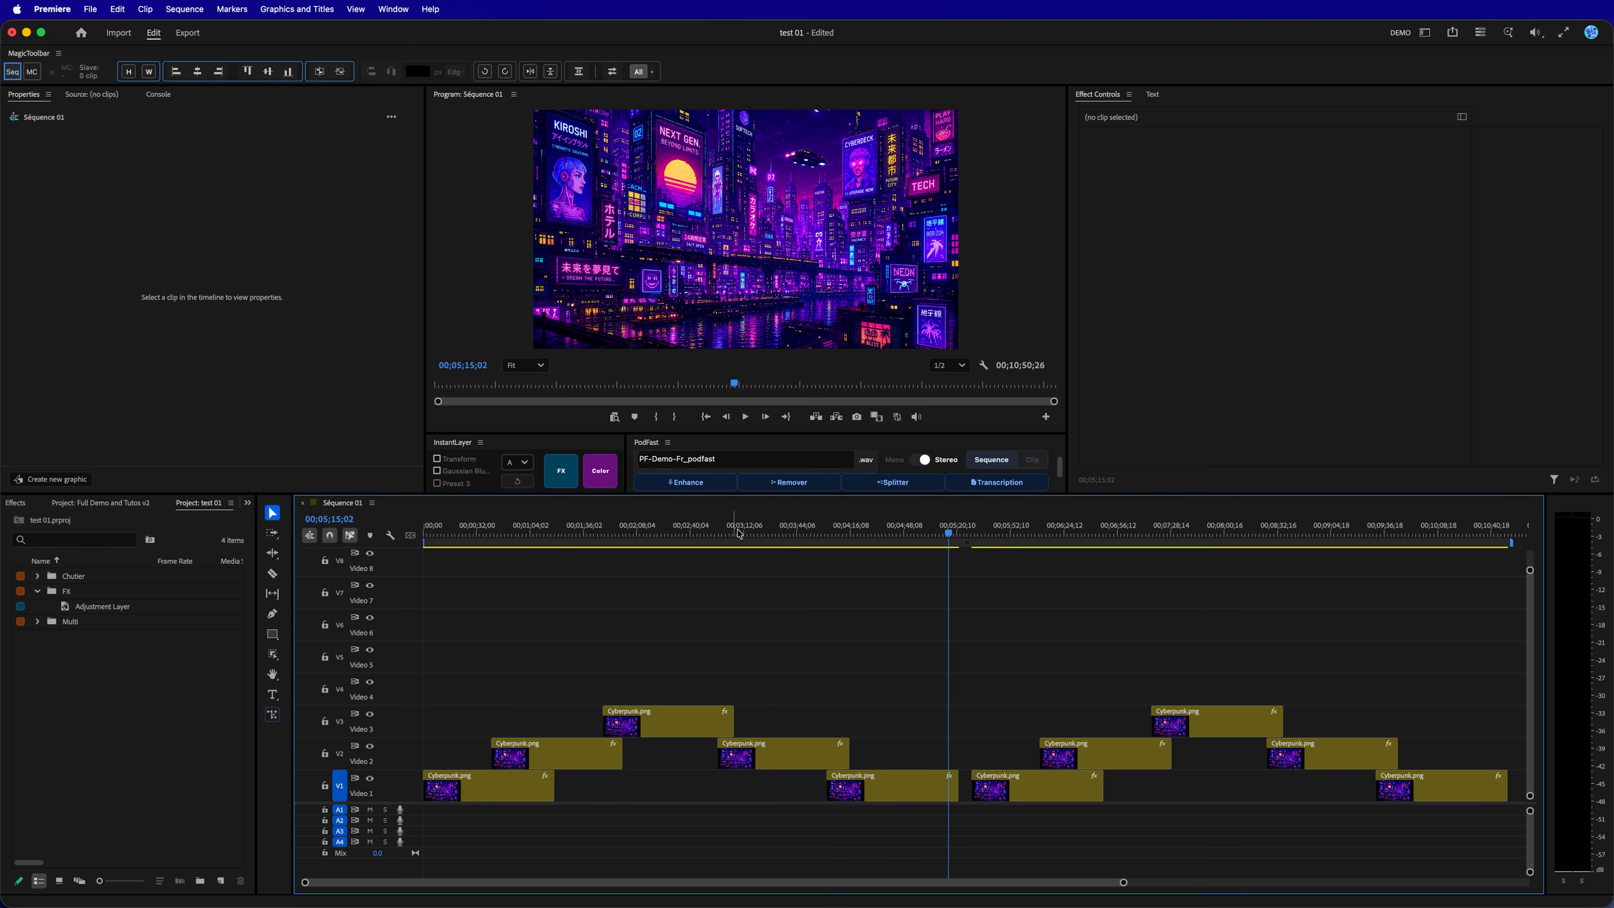
Move the playhead to 00;02;21;24 and add an adjustment layer with the Gaussian Blur preset over the first Video 3 clip.
drag(705, 528, 659, 531)
click(677, 728)
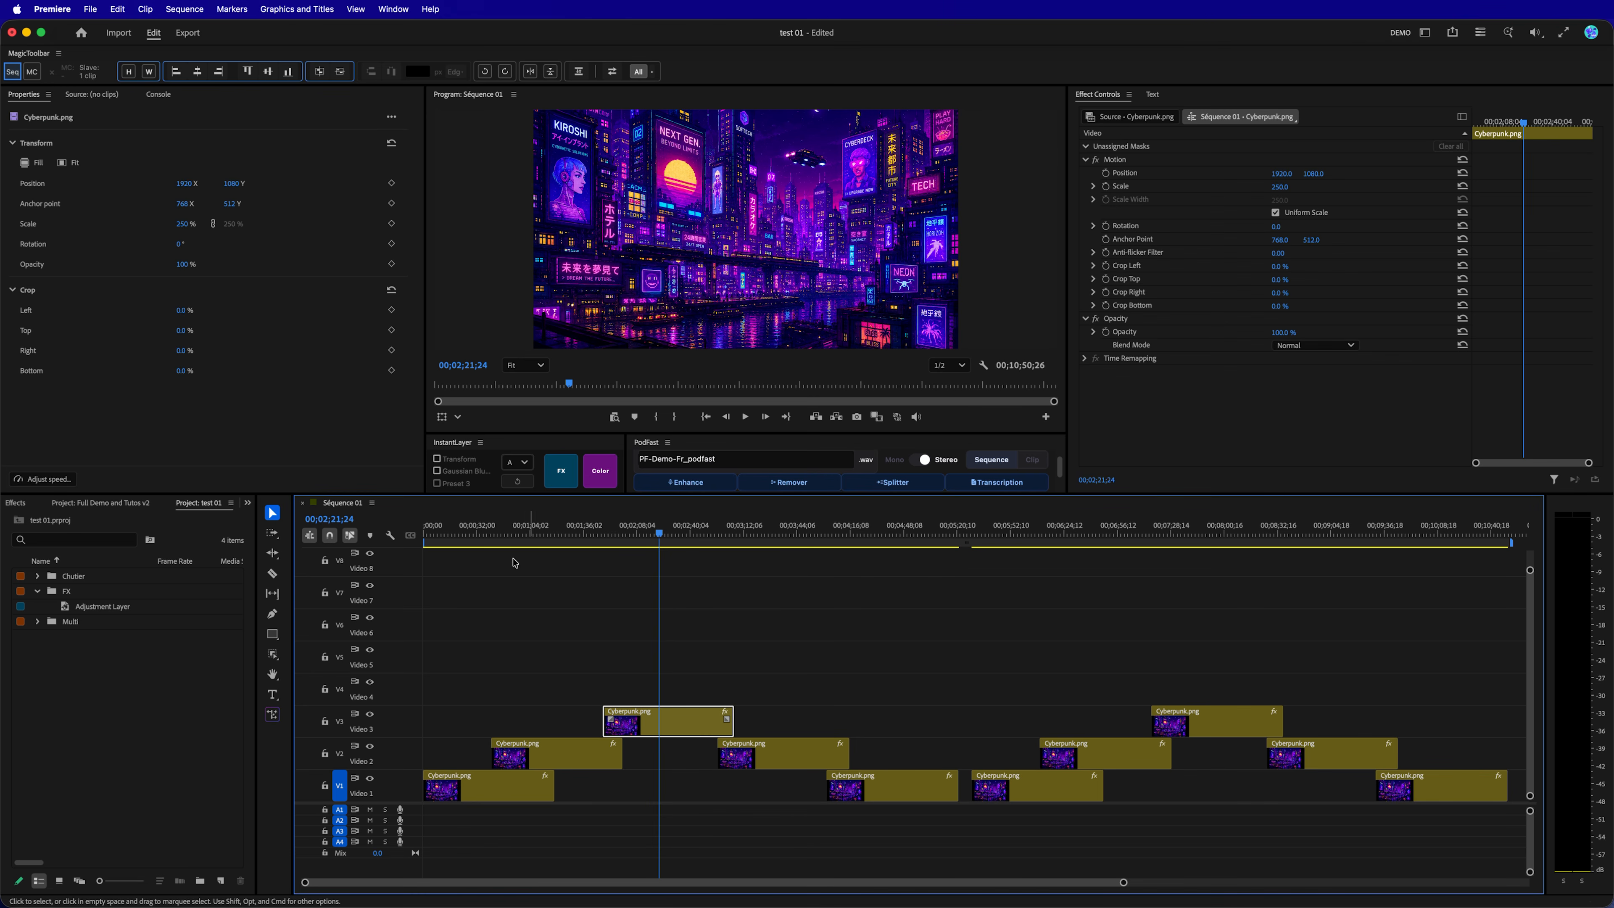
click(437, 471)
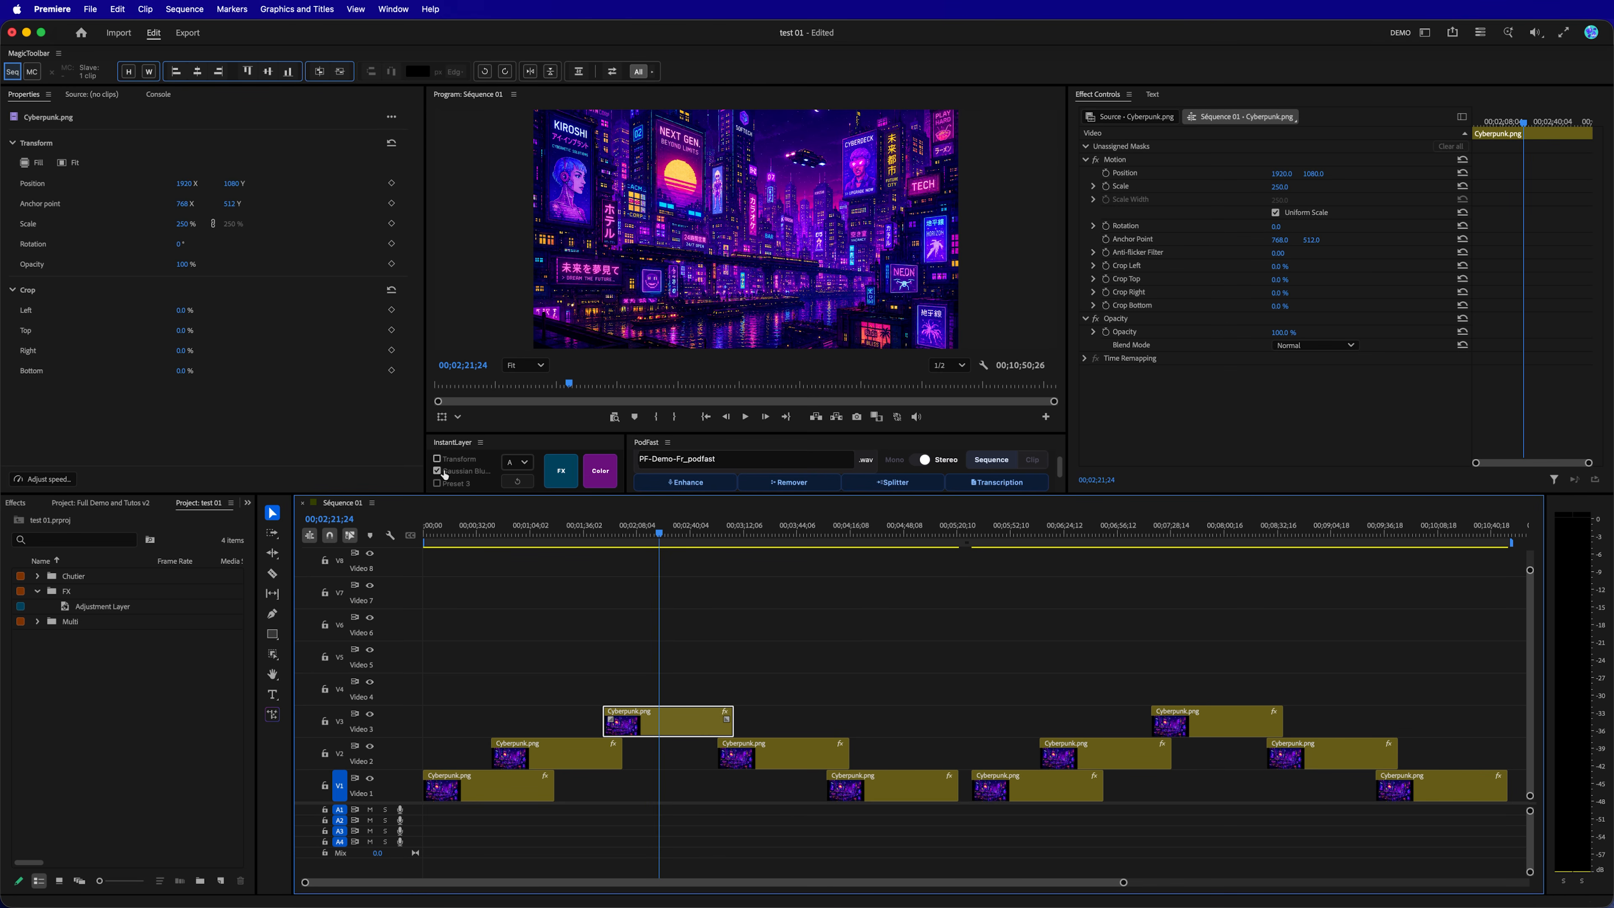
click(559, 482)
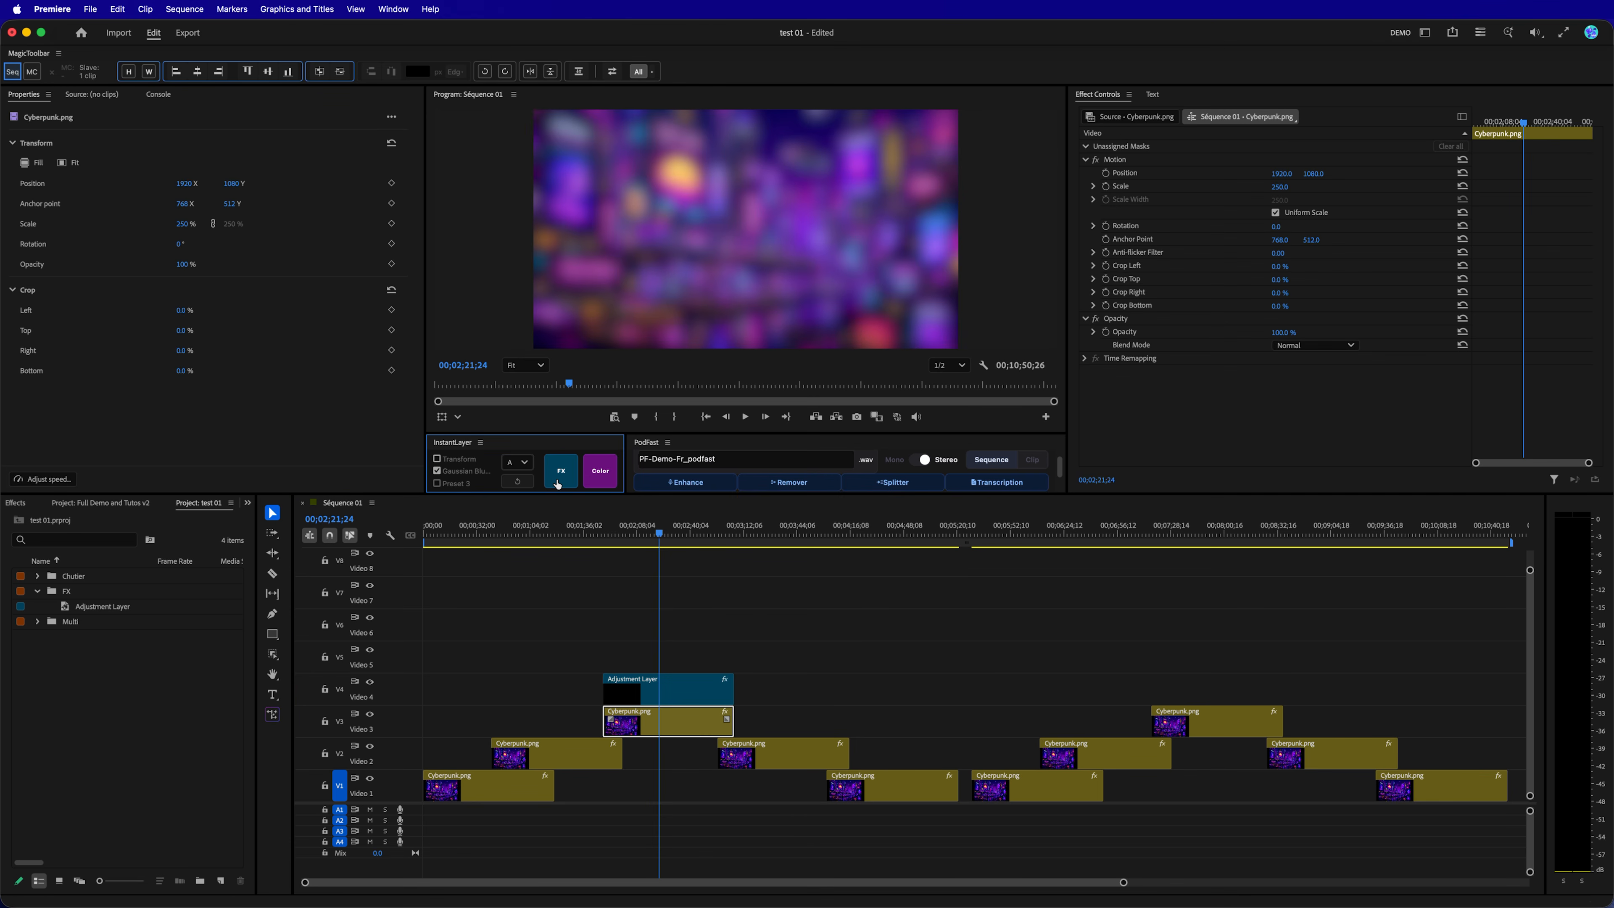
Inspect the Gaussian Blur effect on the Video 4 adjustment layer and delete the layer.
click(686, 690)
click(1079, 393)
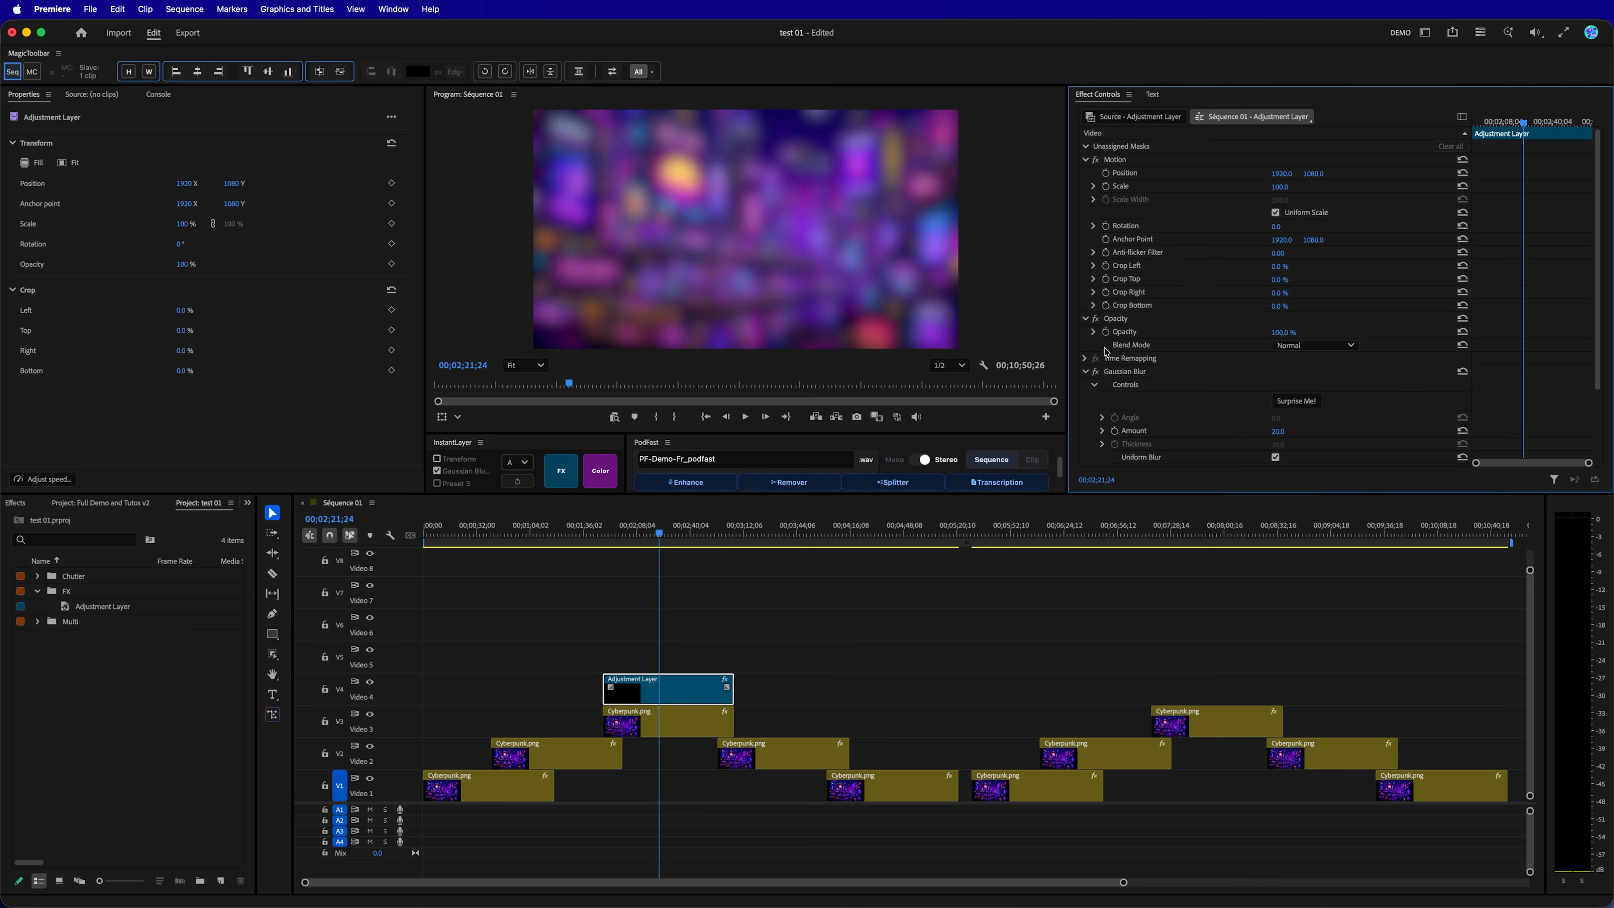
key(Delete)
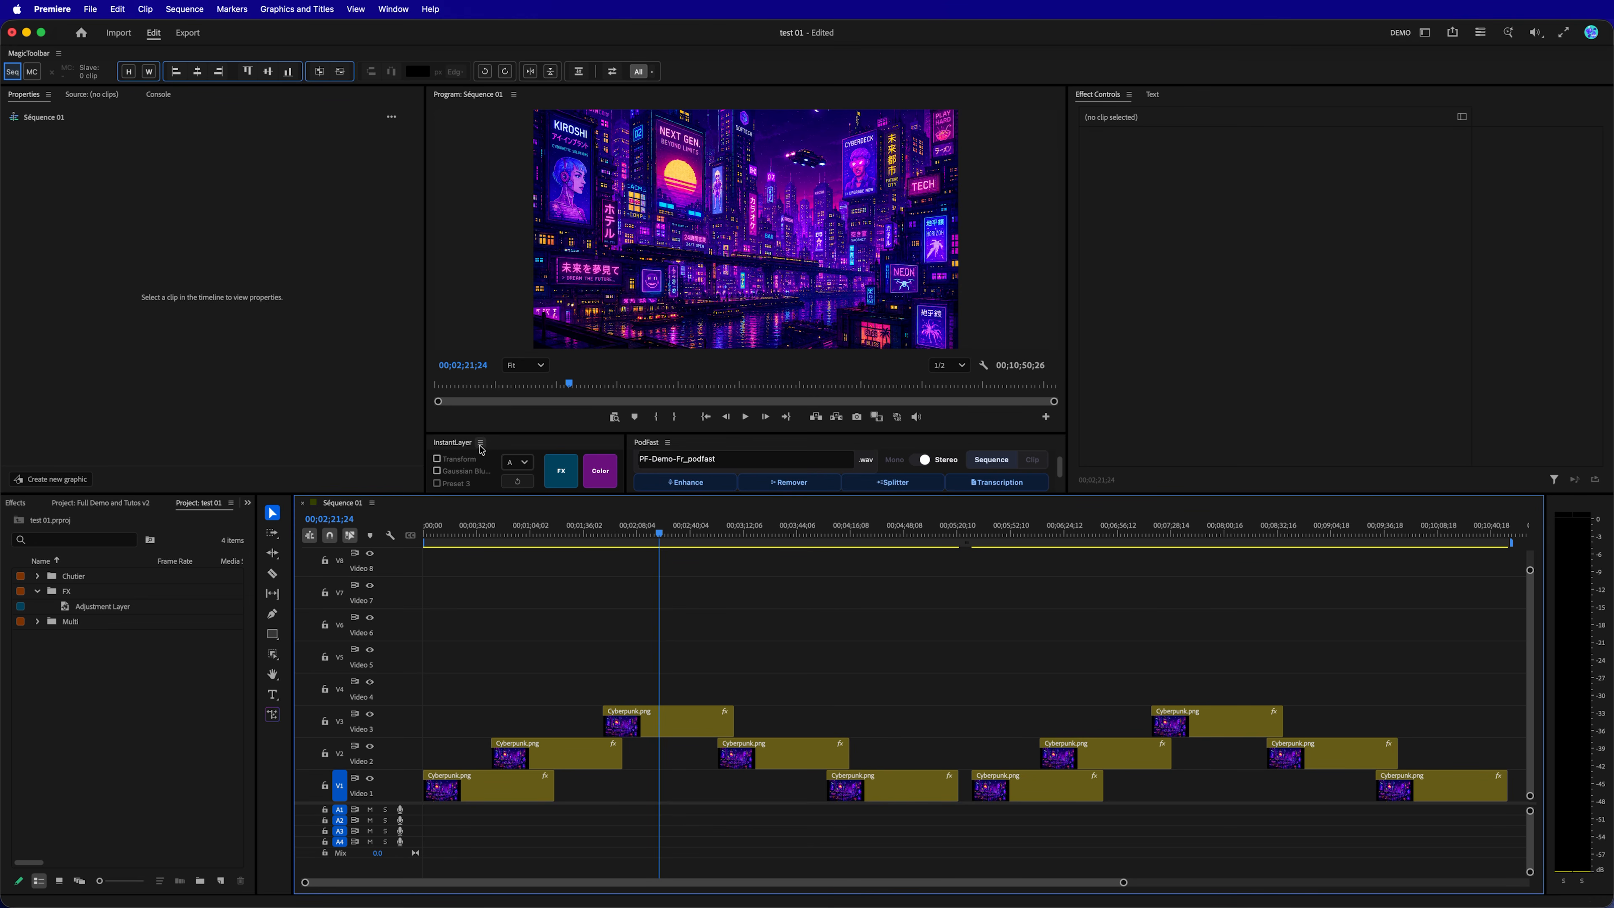
Open the InstantLayer settings and browse the effects available for the empty third preset slot without choosing one.
click(480, 442)
click(518, 523)
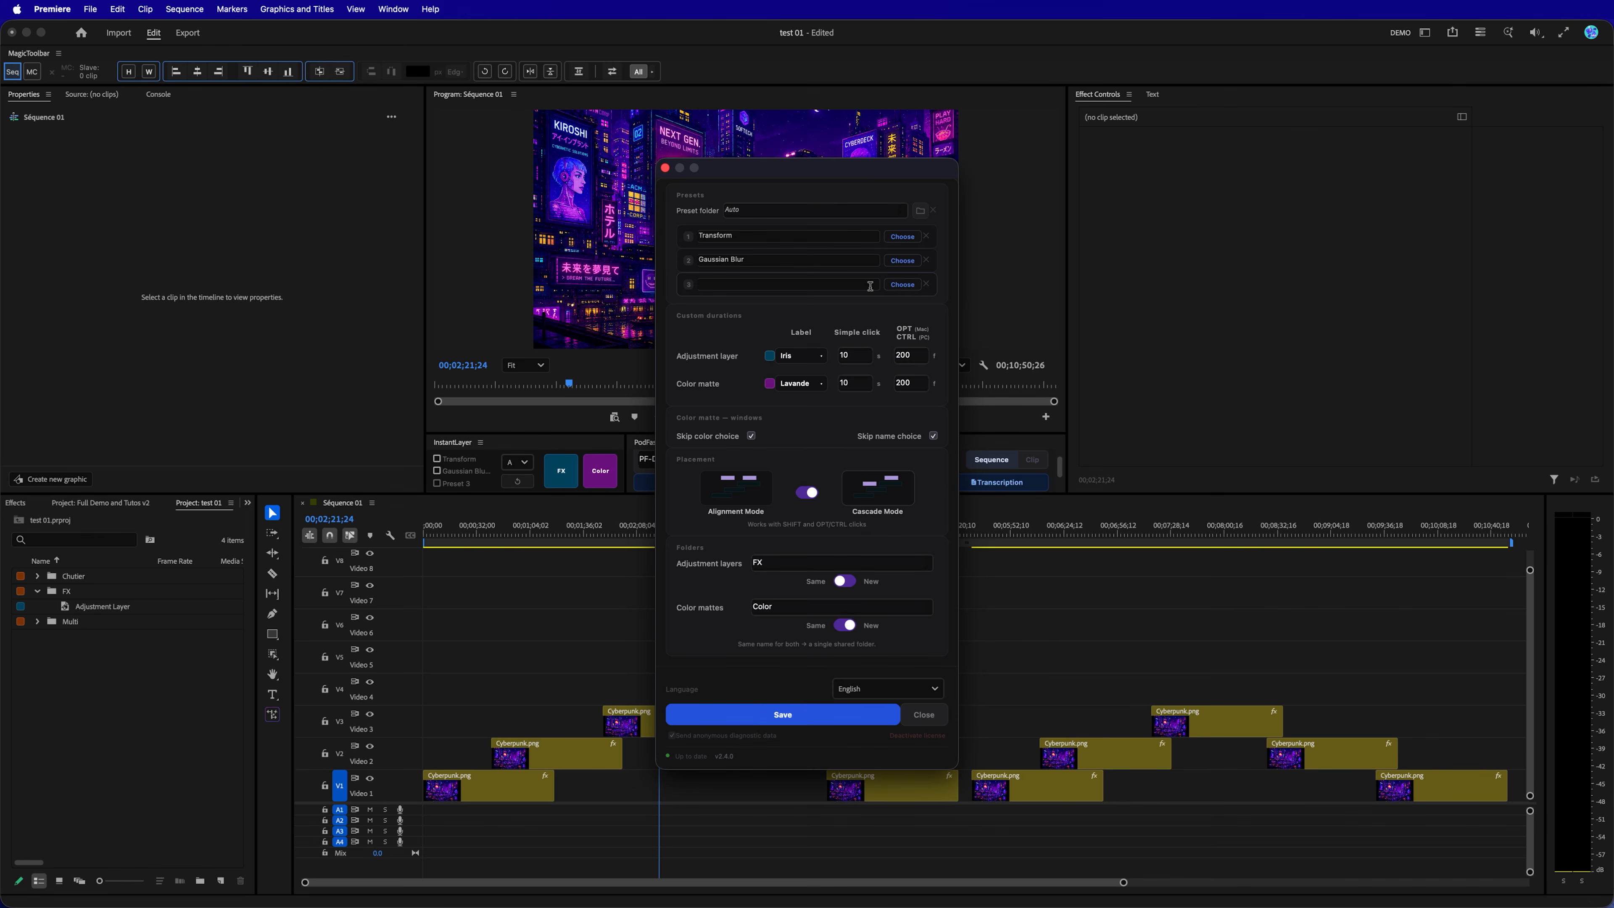
click(901, 287)
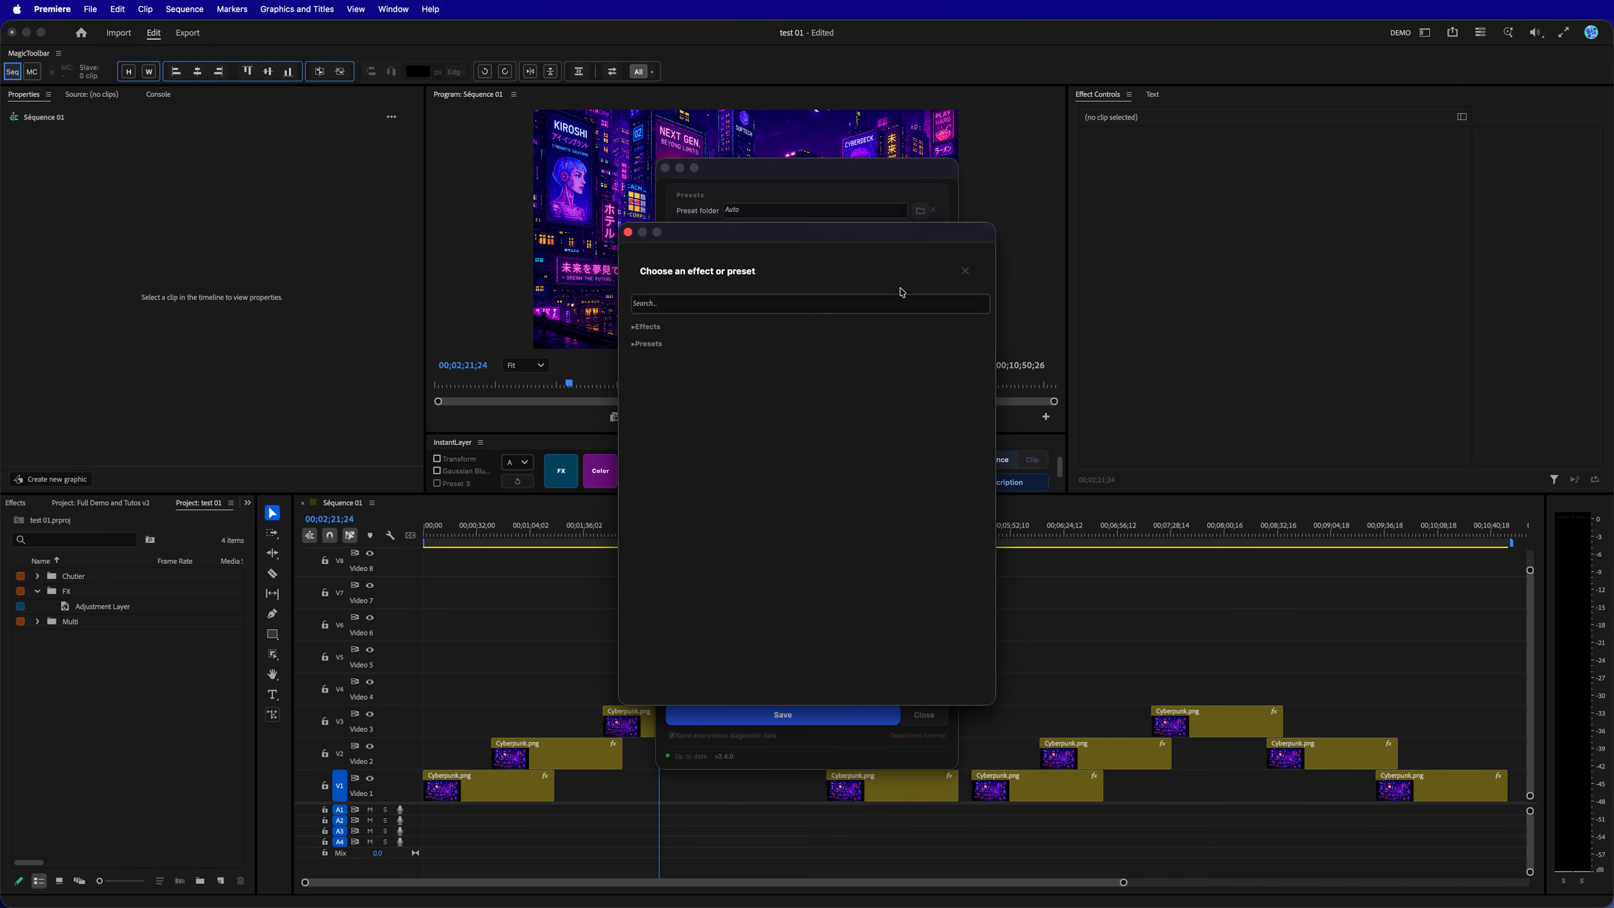
click(632, 335)
scroll(705, 425, down, 3)
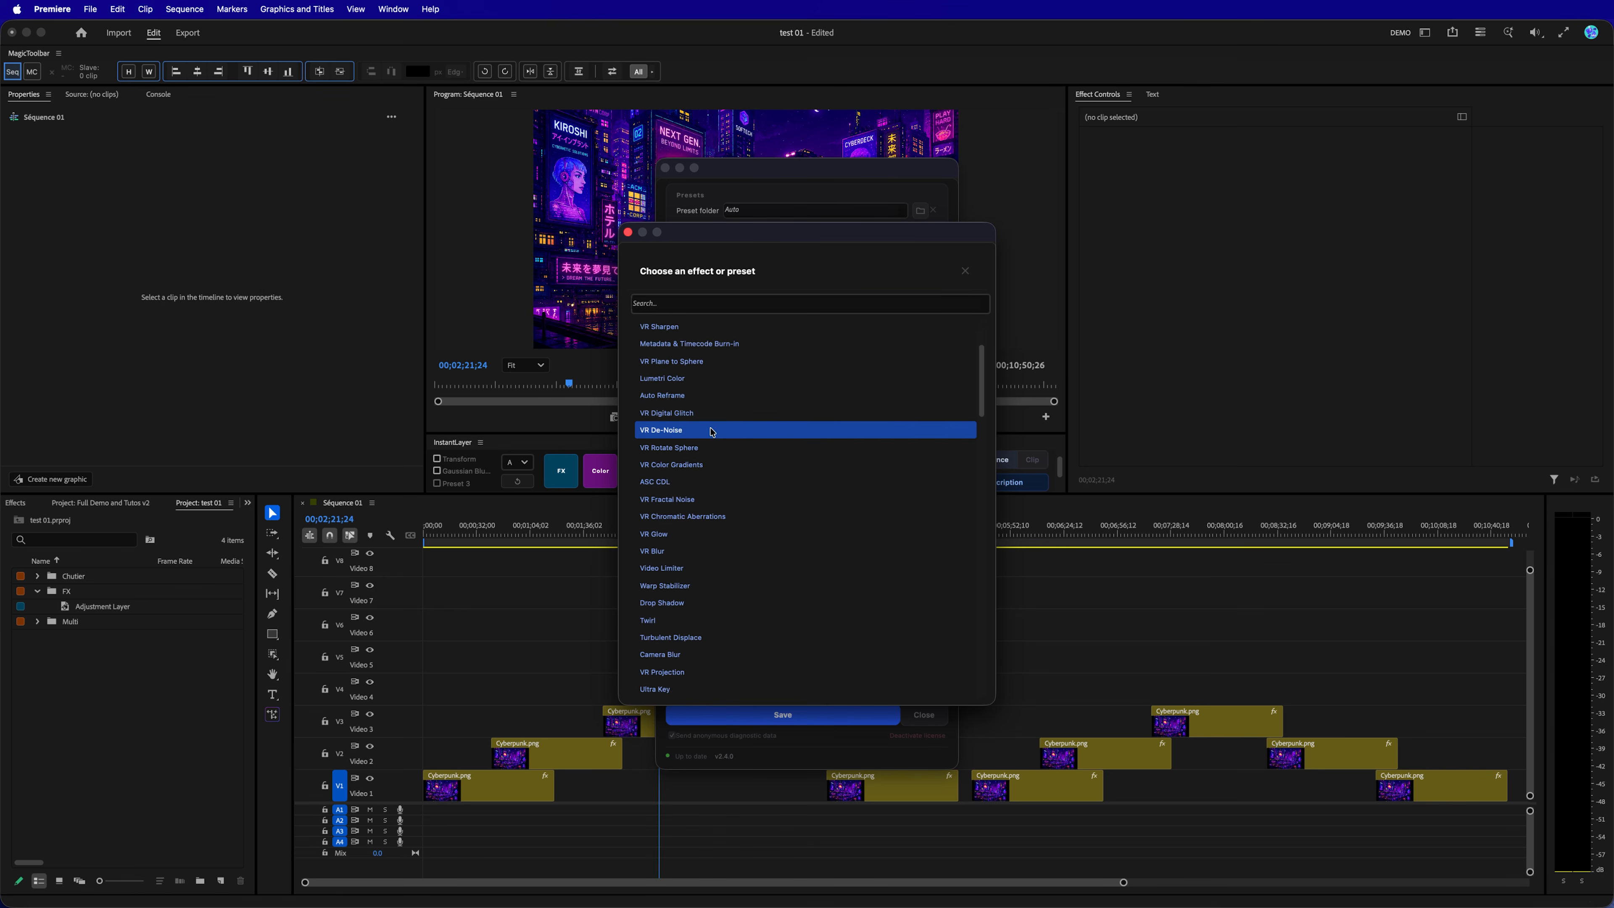
click(629, 233)
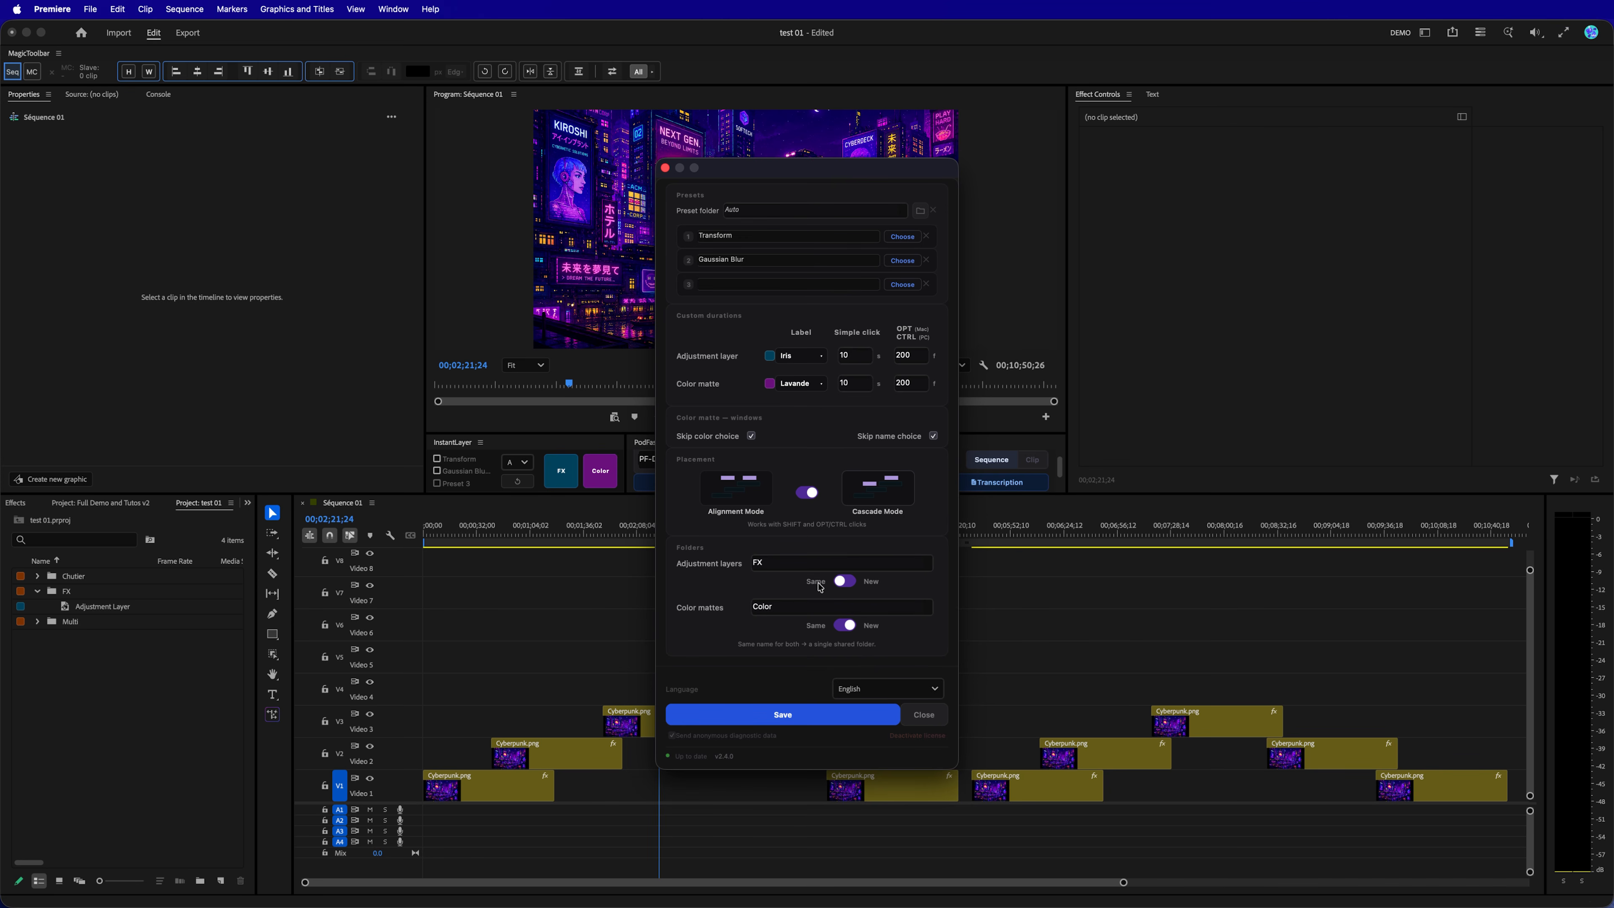
Toggle the adjustment layers folder option to New and back to Same, and save and close the InstantLayer settings.
click(851, 583)
click(846, 583)
click(793, 720)
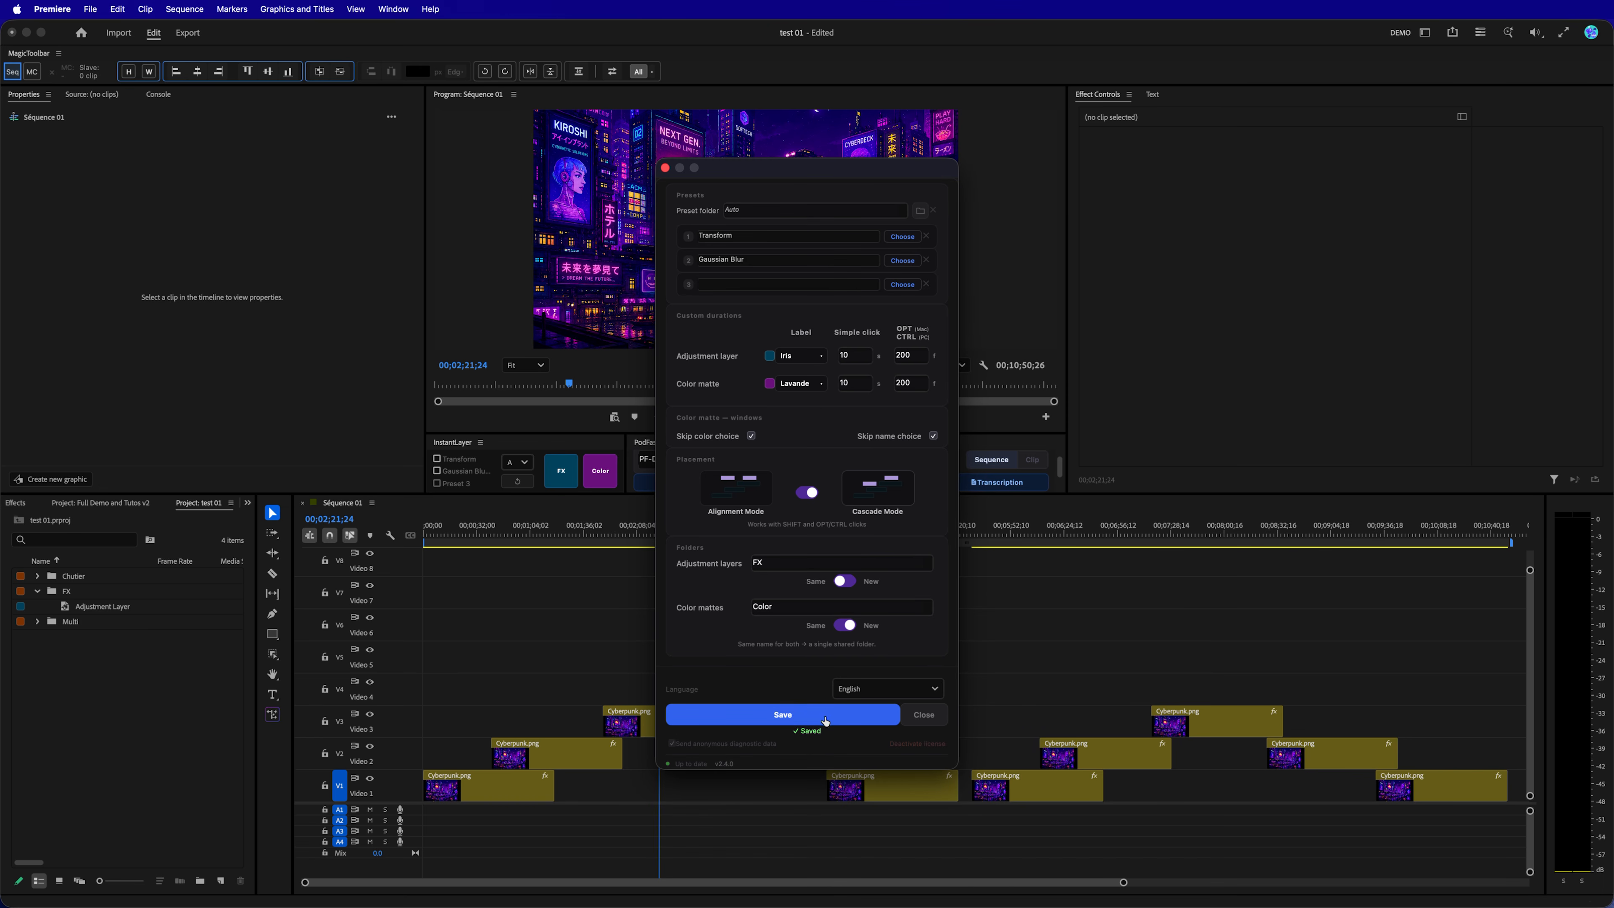
click(924, 715)
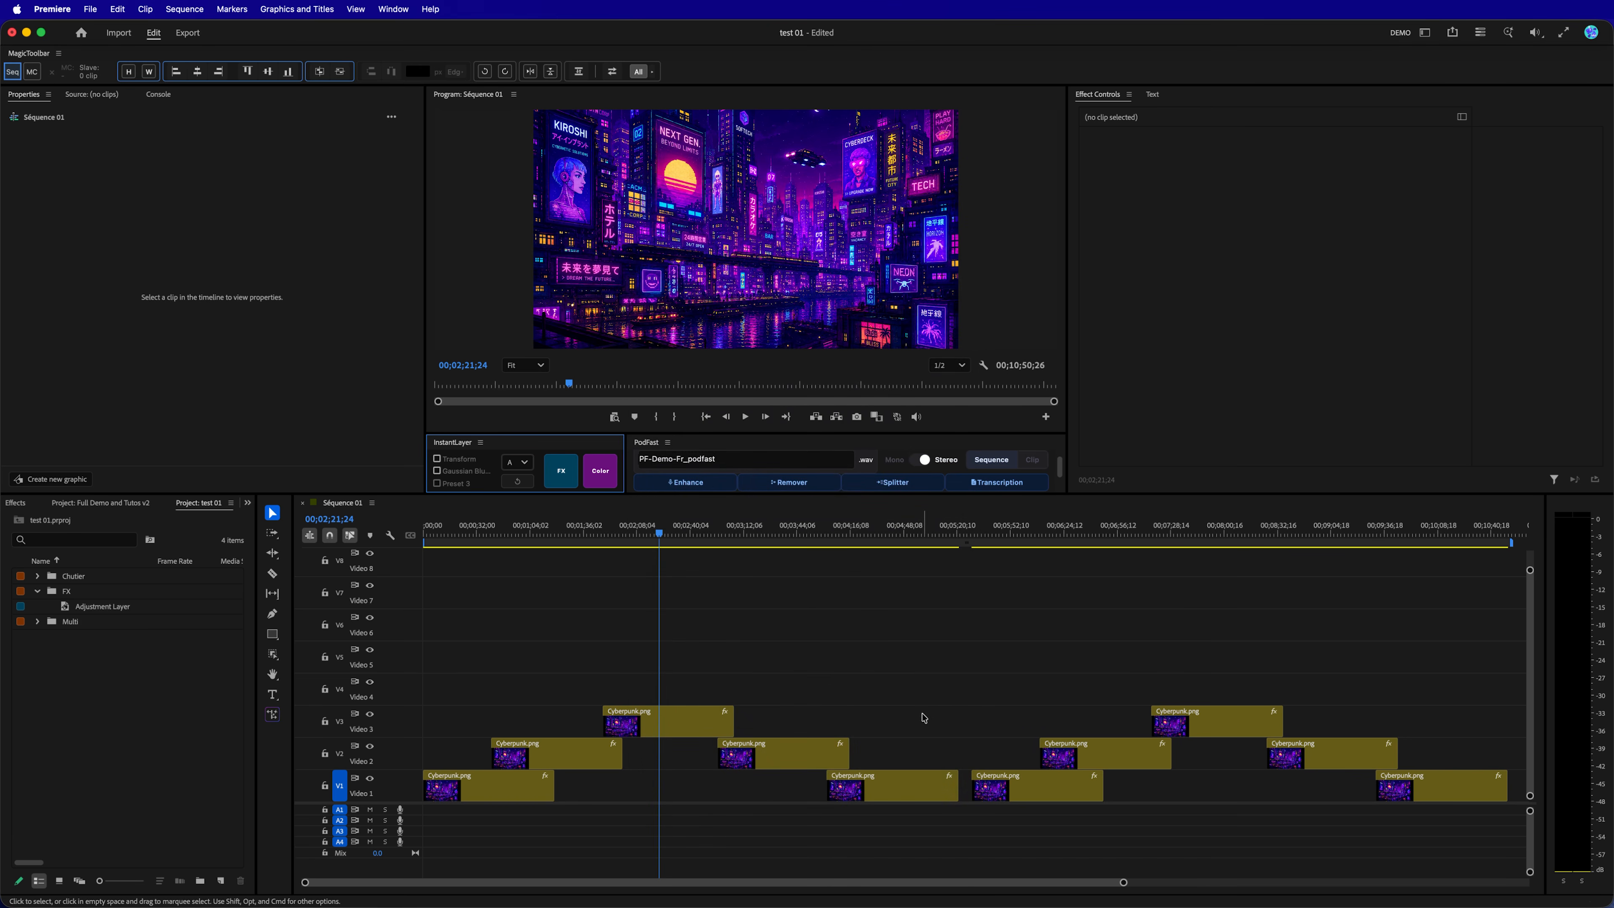